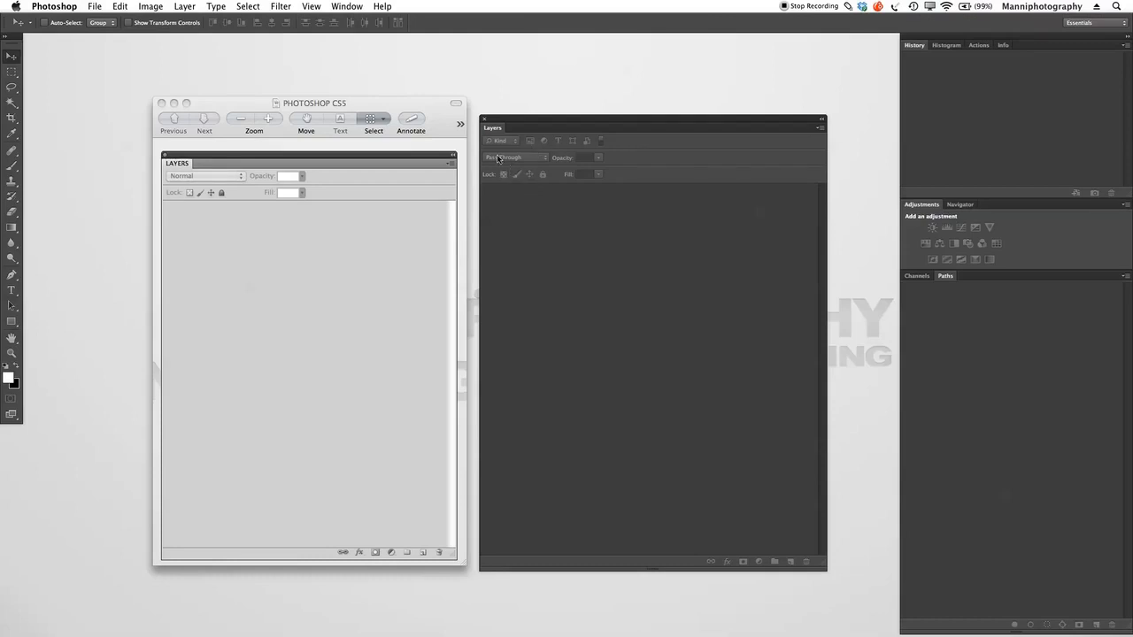
Step: Close the Photoshop CS5 comparison screenshot and open fvc.jpg from the desktop
{"action": "left_click", "coordinate": [162, 102]}
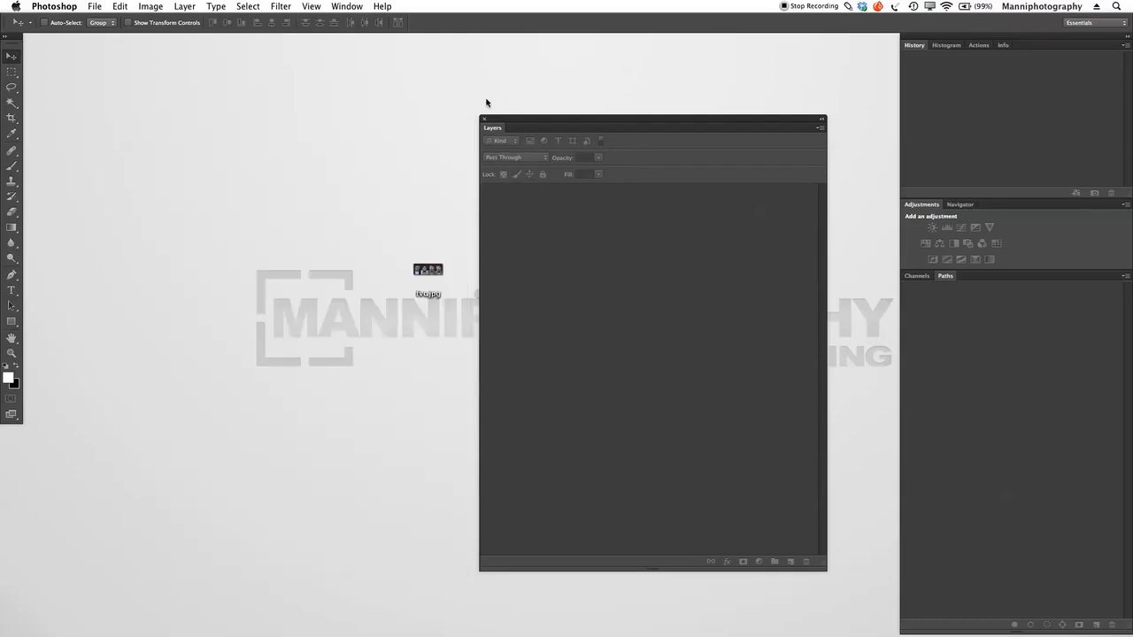
{"action": "left_click_drag", "start_coordinate": [515, 120], "coordinate": [357, 114]}
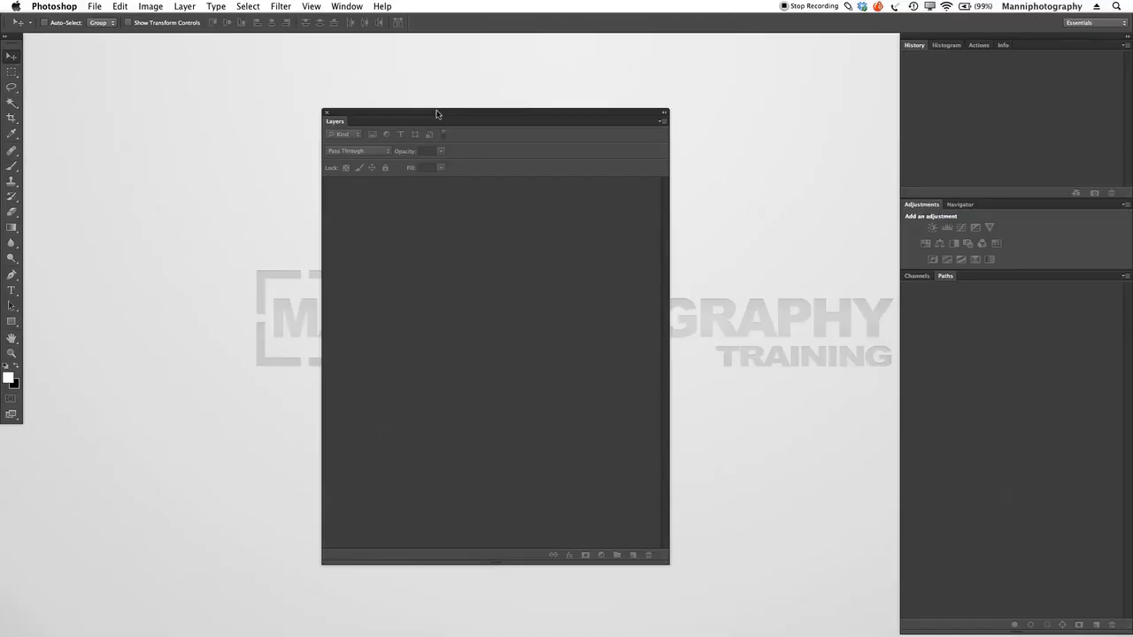
{"action": "left_click_drag", "start_coordinate": [435, 114], "coordinate": [592, 101]}
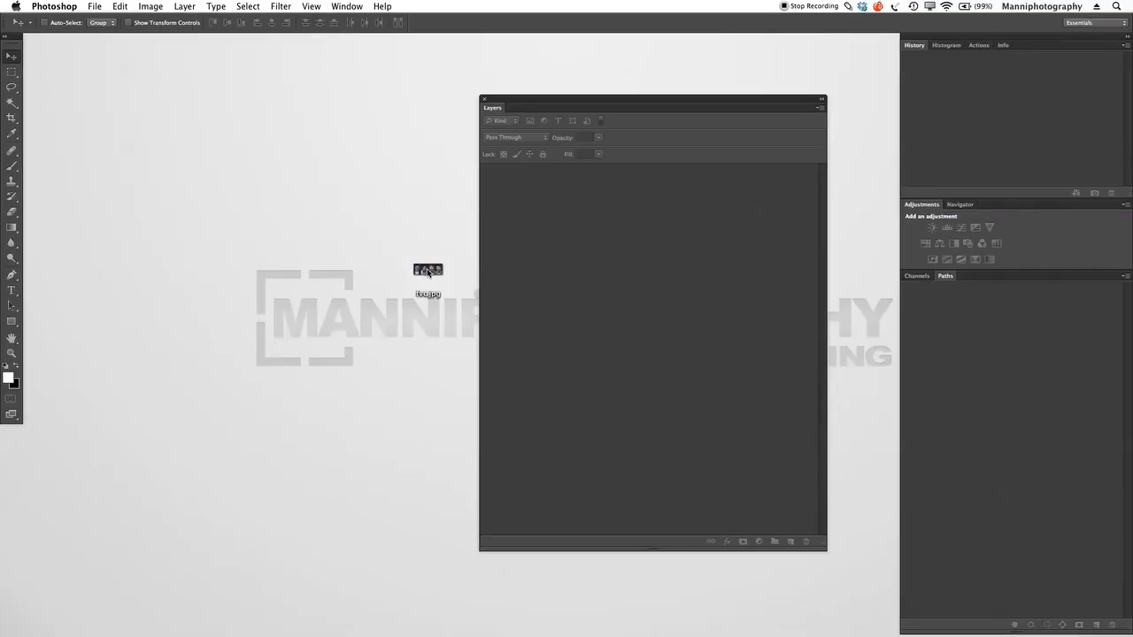
{"action": "left_click_drag", "start_coordinate": [429, 272], "coordinate": [451, 613]}
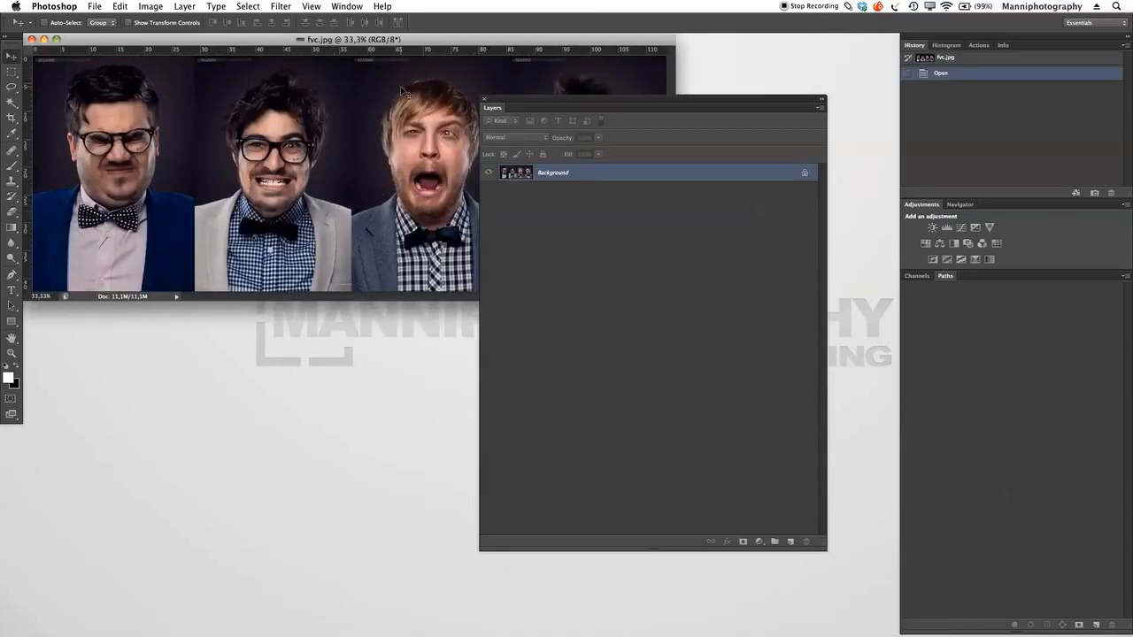
Step: Switch to full screen mode with the menu bar and reduce the image so all four portraits sit beside the Layers panel
{"action": "key", "text": "f"}
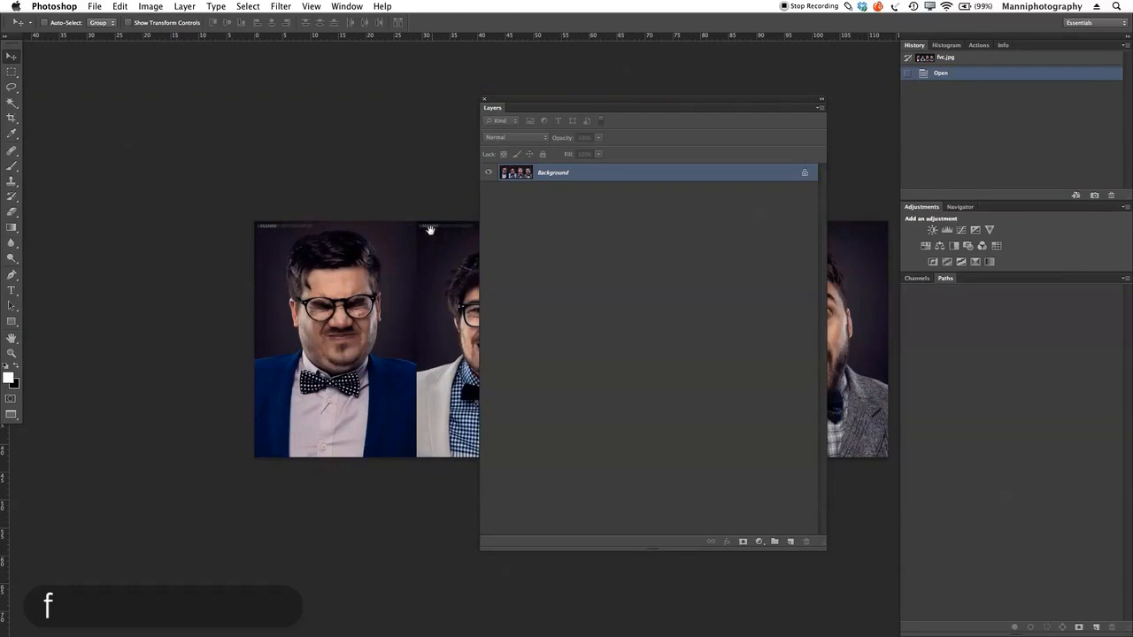
{"action": "left_click_drag", "start_coordinate": [438, 303], "coordinate": [265, 305]}
{"action": "key", "text": "z"}
{"action": "left_click_drag", "start_coordinate": [331, 315], "coordinate": [523, 257]}
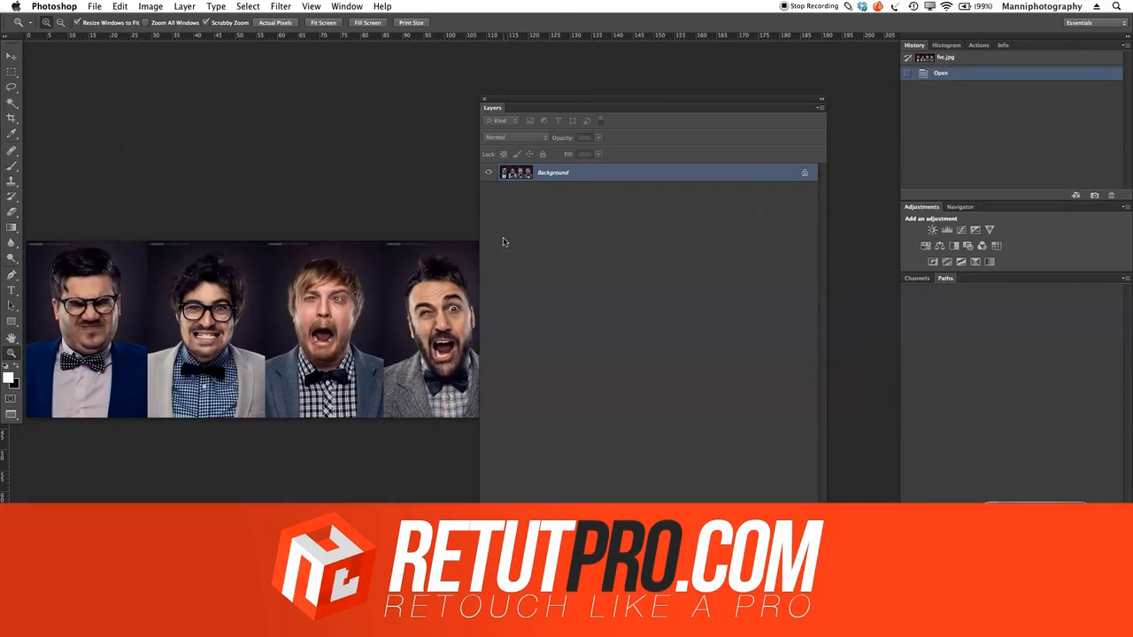
Step: Position the floating Layers panel clear of the image and show the document's colour channels instead of its paths
{"action": "left_click_drag", "start_coordinate": [534, 99], "coordinate": [578, 98]}
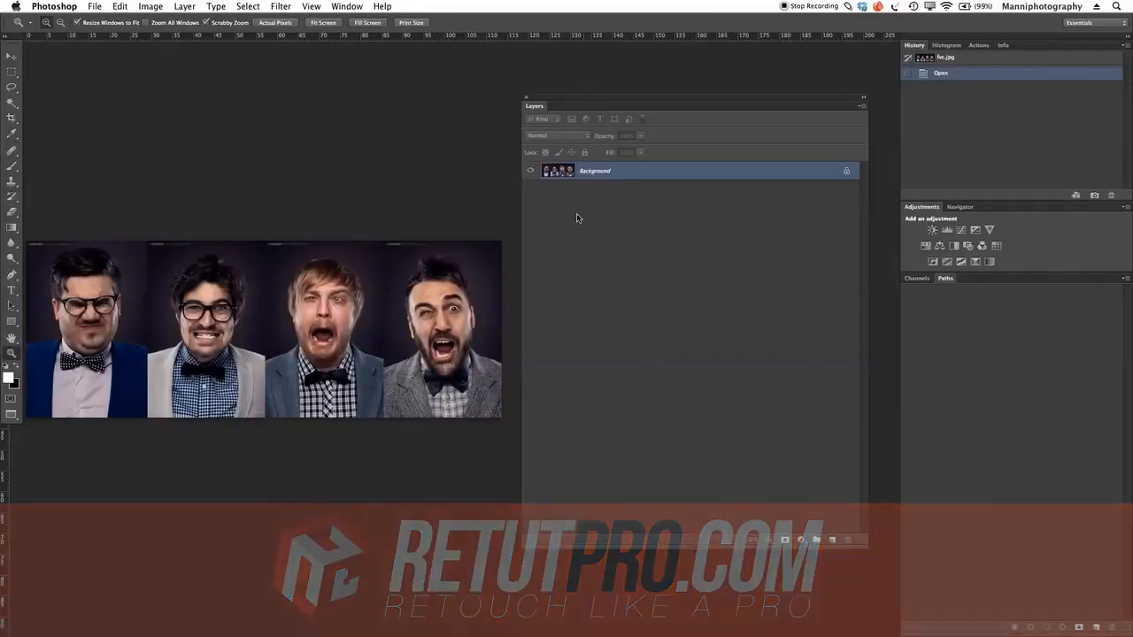
{"action": "left_click_drag", "start_coordinate": [542, 109], "coordinate": [569, 132]}
{"action": "left_click", "coordinate": [920, 280]}
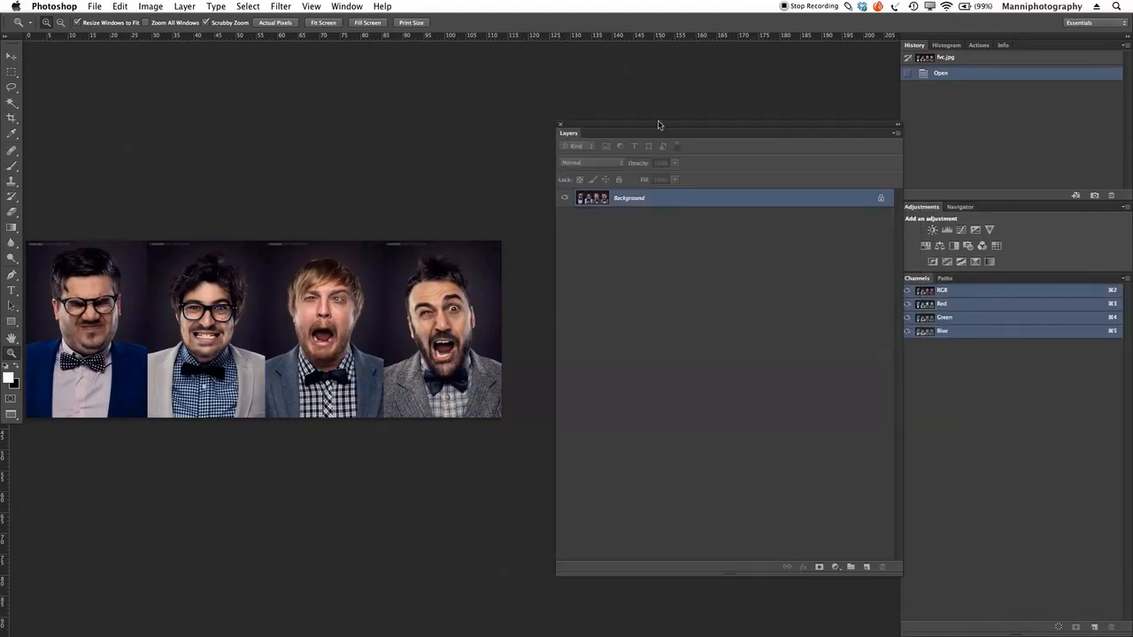
{"action": "left_click_drag", "start_coordinate": [644, 121], "coordinate": [623, 114]}
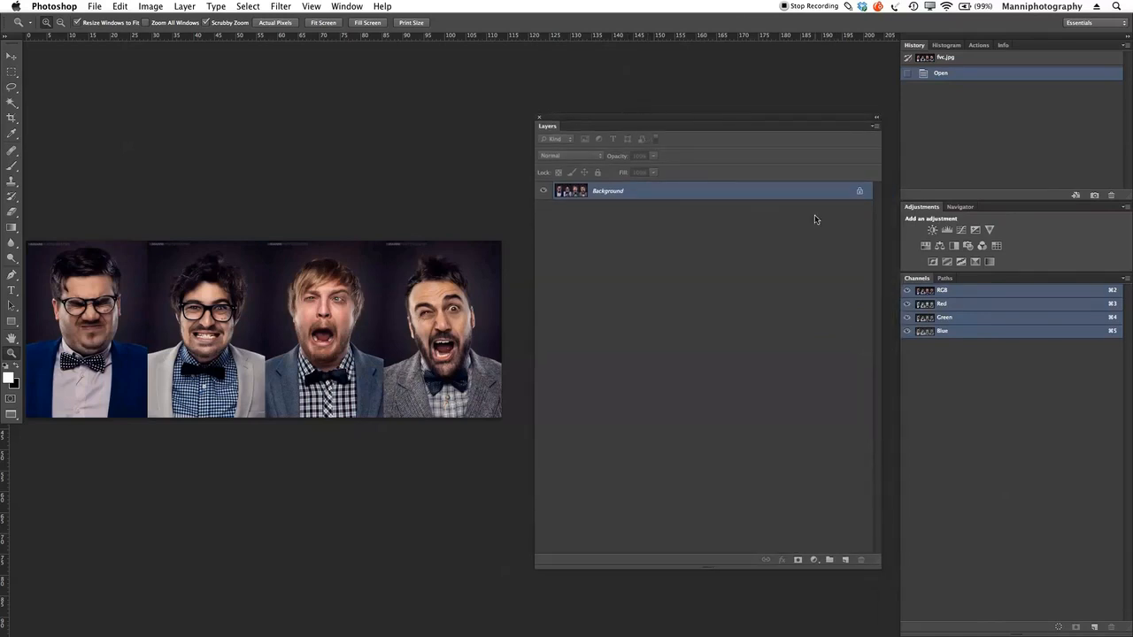
Step: Collapse and re-expand the floating Layers panel, and close and reopen it
{"action": "left_click", "coordinate": [876, 119]}
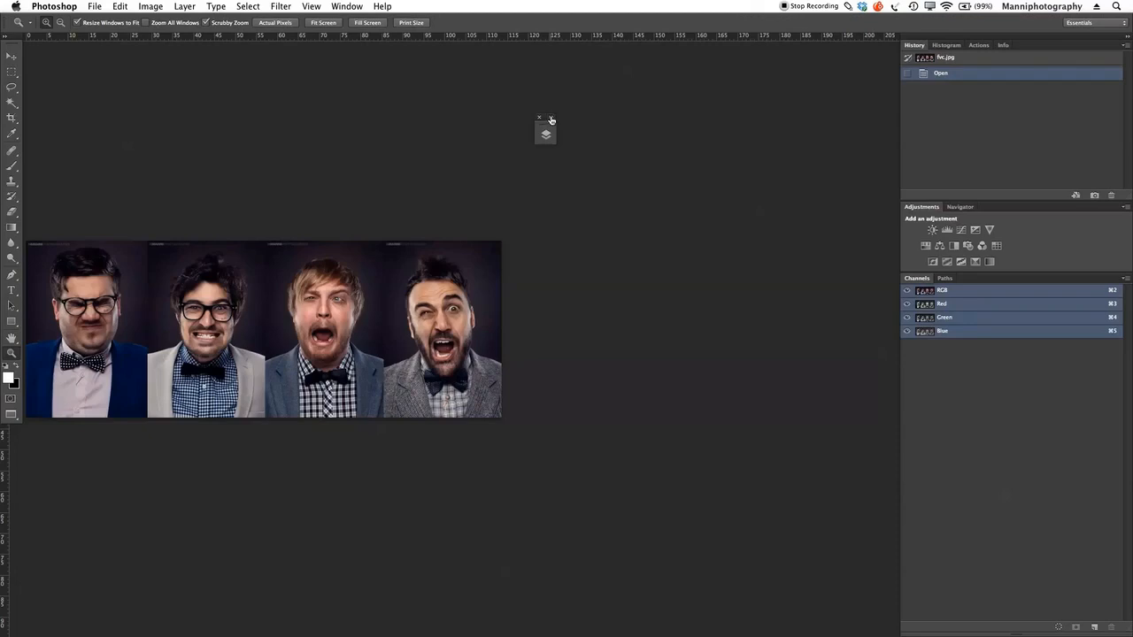
{"action": "left_click", "coordinate": [550, 117]}
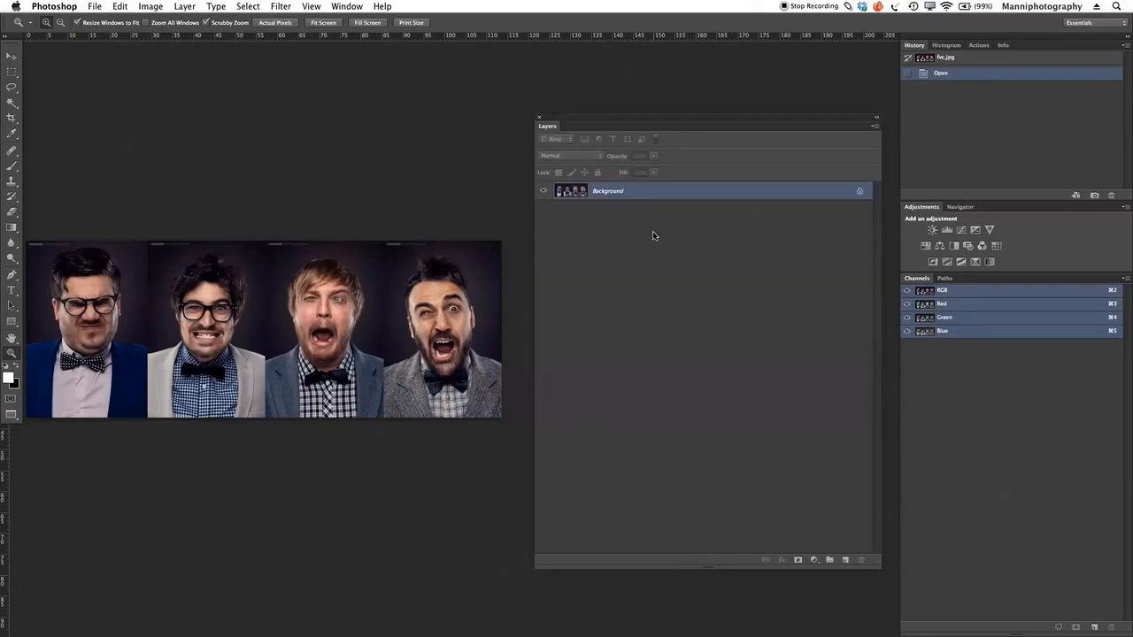
{"action": "left_click", "coordinate": [539, 118]}
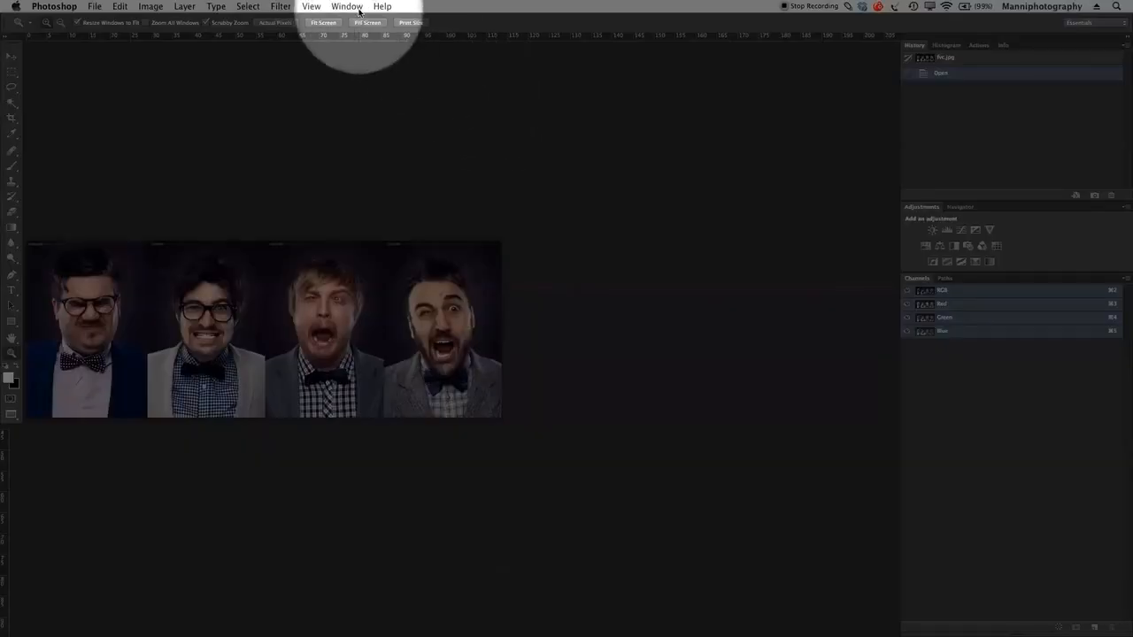
{"action": "left_click", "coordinate": [346, 7]}
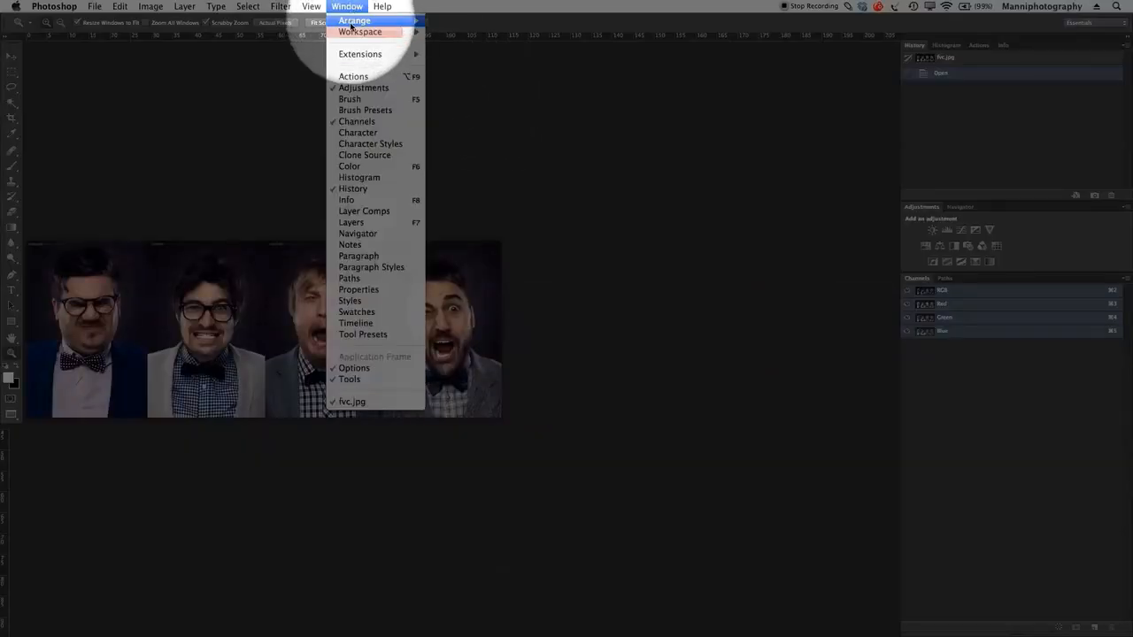
{"action": "left_click", "coordinate": [340, 223]}
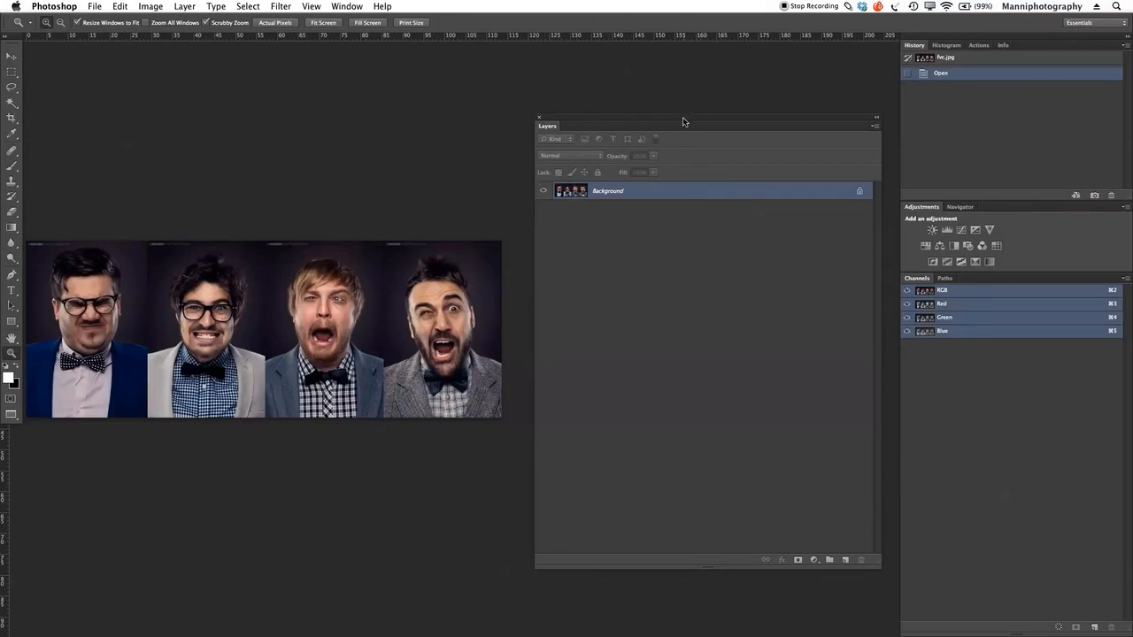
{"action": "left_click_drag", "start_coordinate": [684, 121], "coordinate": [666, 118]}
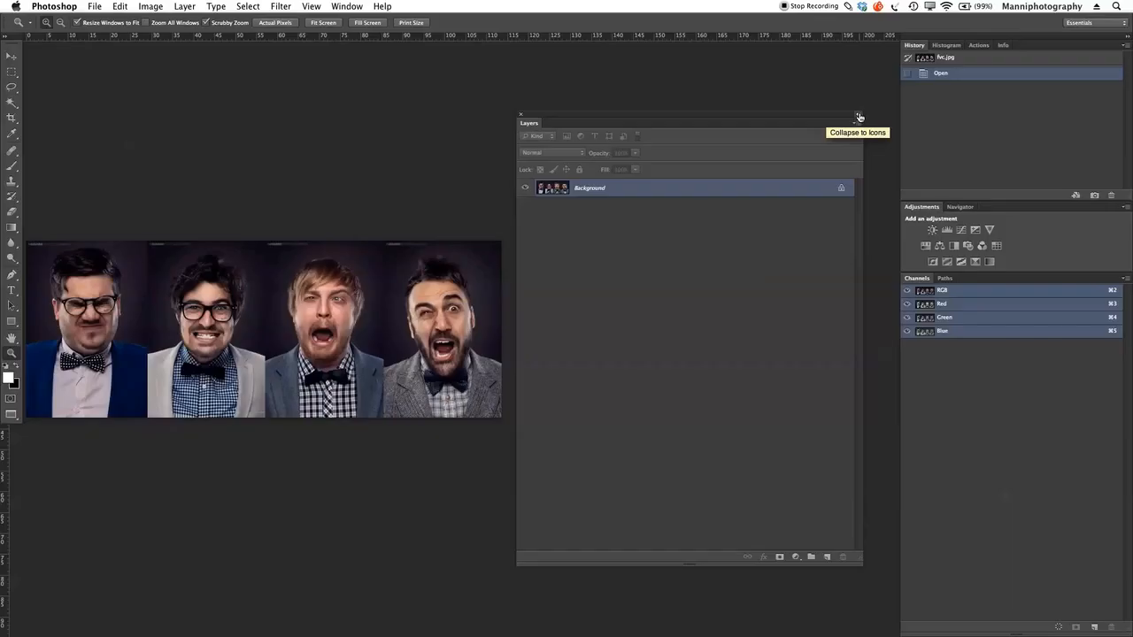
{"action": "left_click", "coordinate": [857, 117]}
{"action": "left_click", "coordinate": [533, 118]}
Step: Examine the layer commands offered by the Layers panel's options, by the Background layer itself and by the main Layer commands
{"action": "left_click", "coordinate": [856, 124]}
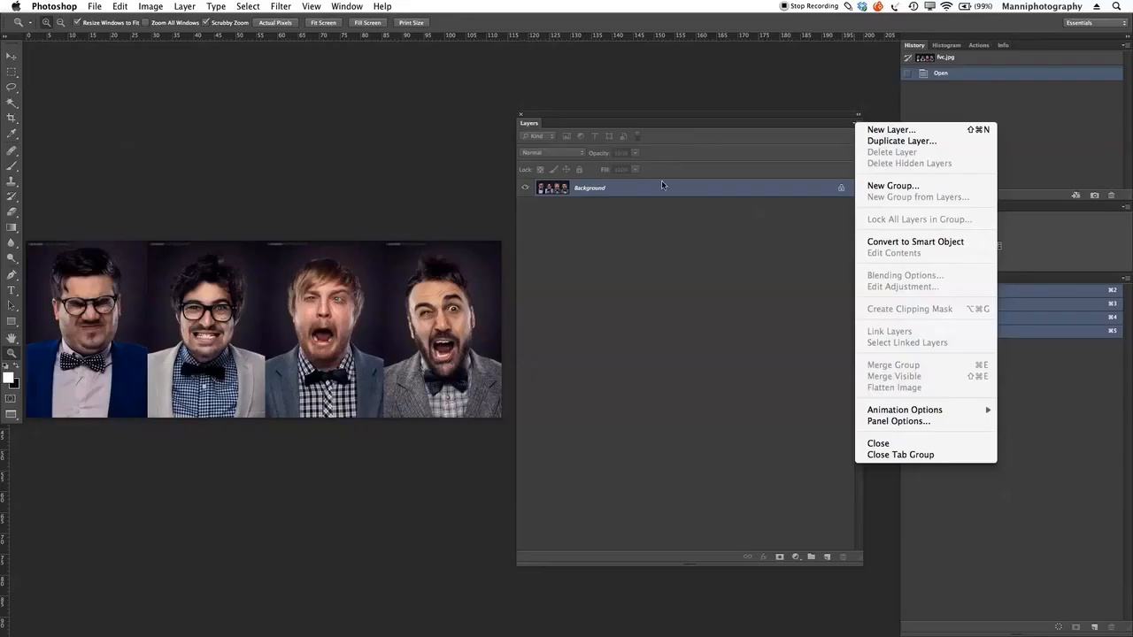
{"action": "right_click", "coordinate": [655, 190]}
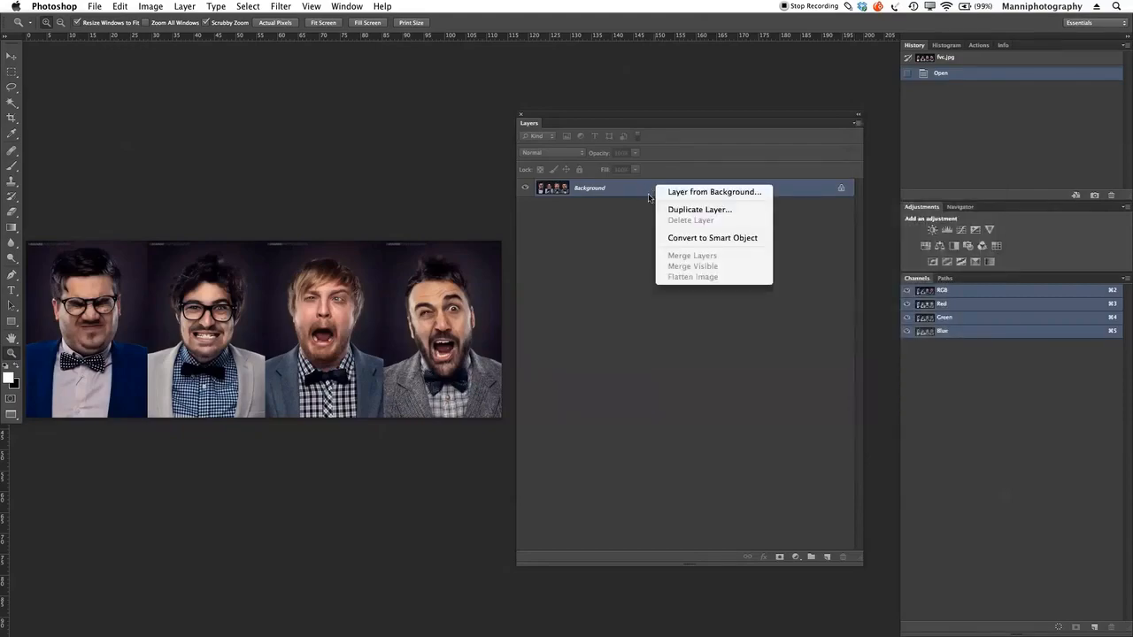
{"action": "left_click", "coordinate": [640, 192]}
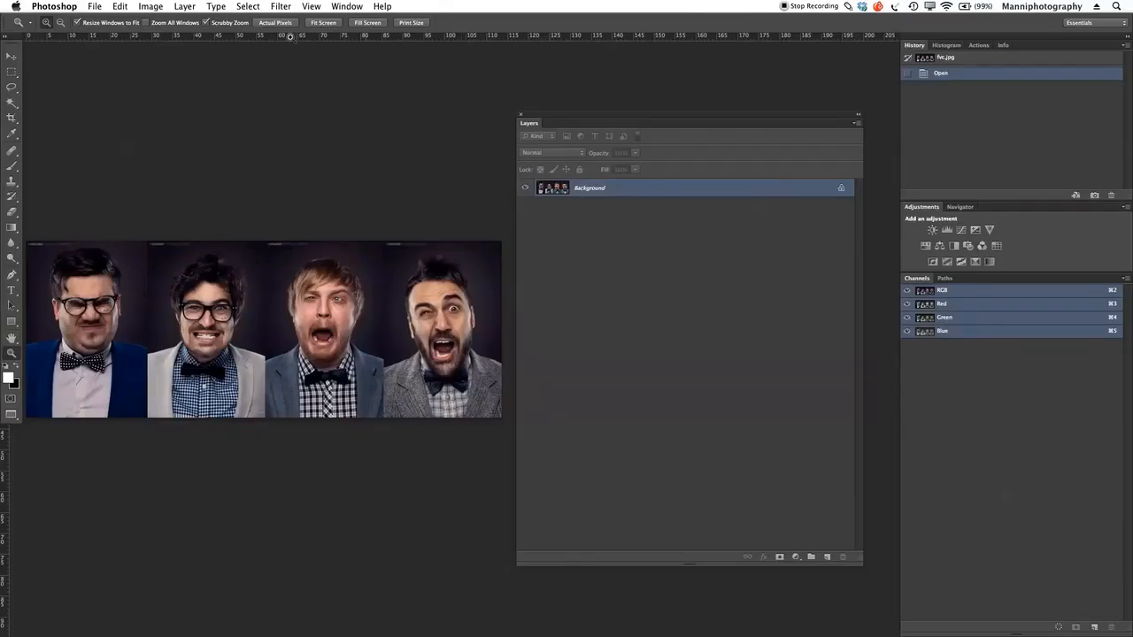
{"action": "left_click", "coordinate": [186, 7]}
{"action": "mouse_move", "coordinate": [186, 7]}
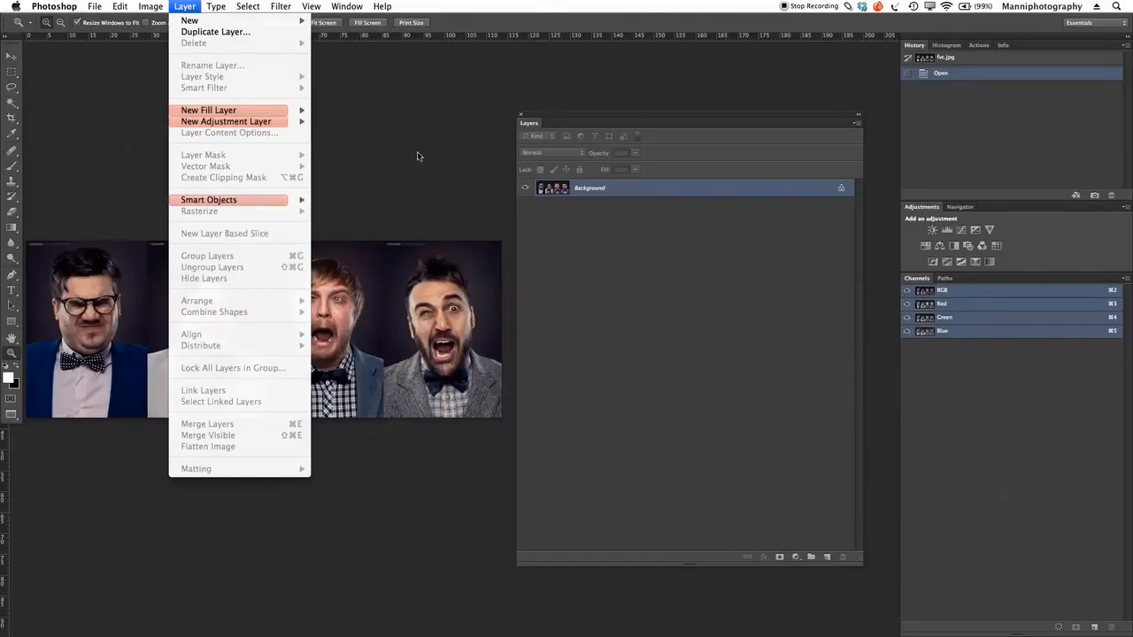
{"action": "left_click", "coordinate": [419, 156]}
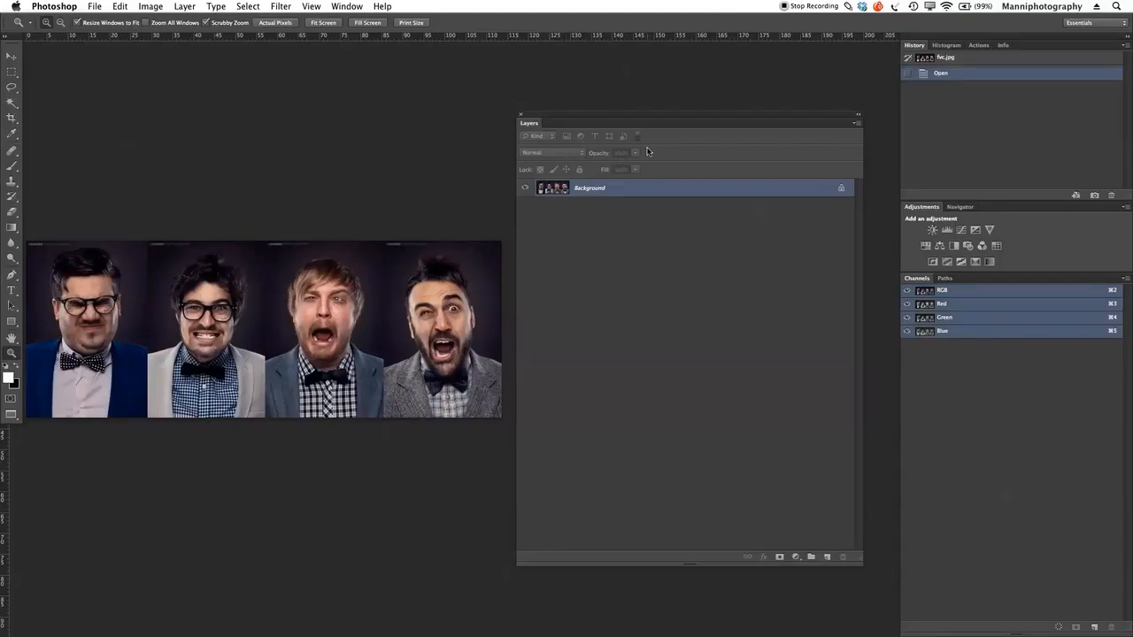
{"action": "left_click_drag", "start_coordinate": [642, 114], "coordinate": [641, 116]}
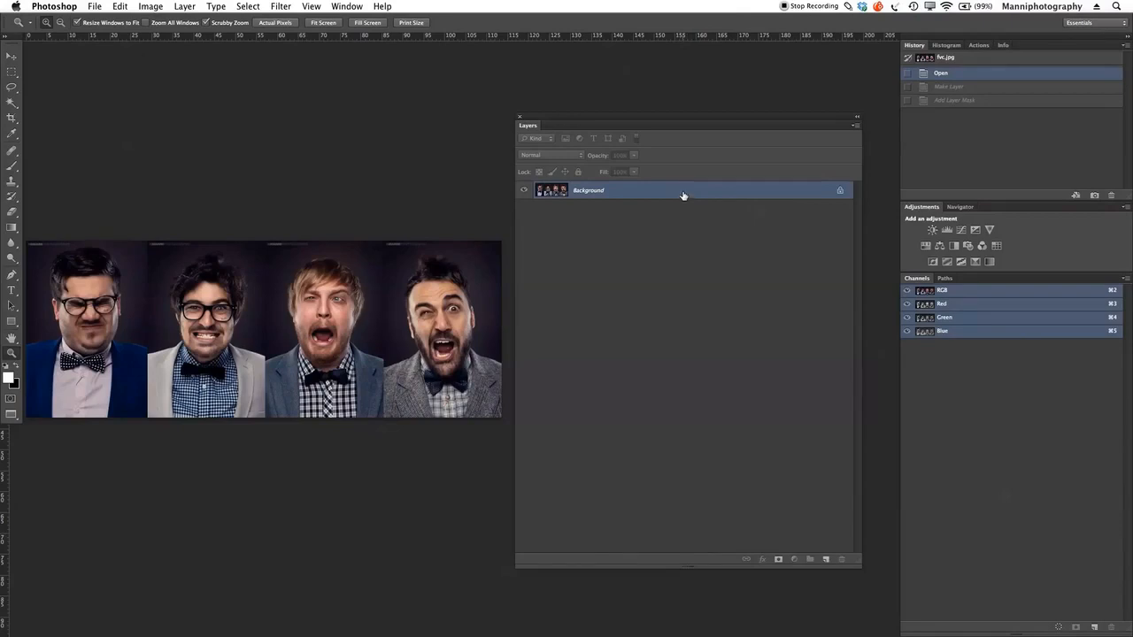
Step: Convert the locked Background into a regular layer named "Basic Layer" with a Red colour label
{"action": "double_click", "coordinate": [683, 196]}
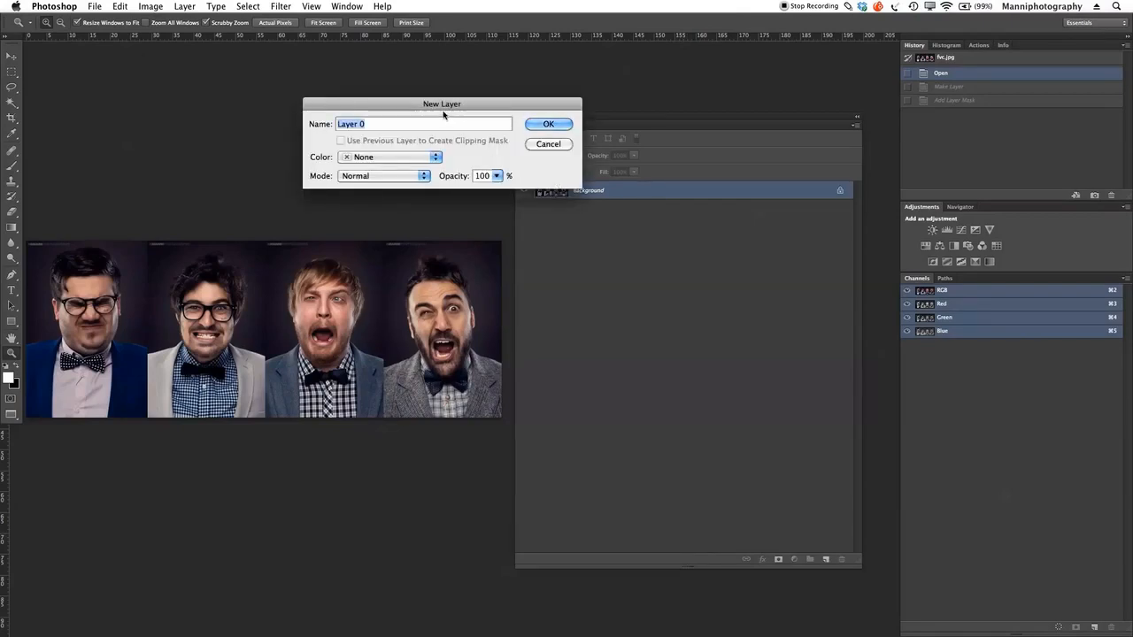
{"action": "left_click_drag", "start_coordinate": [444, 113], "coordinate": [400, 122]}
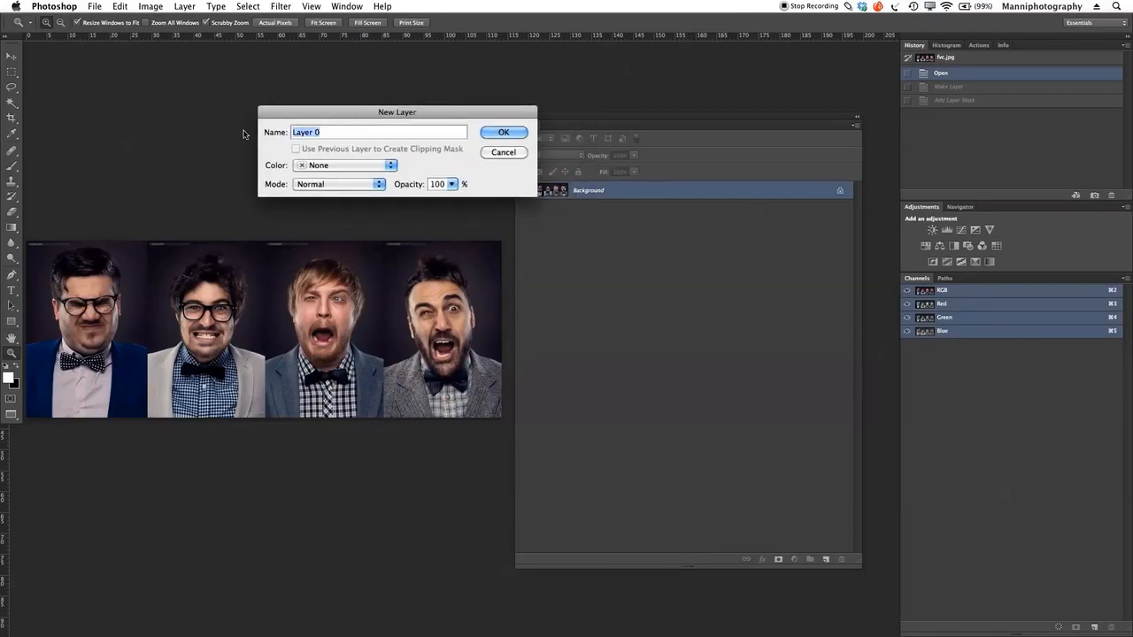
{"action": "type", "text": "O"}
{"action": "type", "text": "r"}
{"action": "key", "text": "BackSpace"}
{"action": "type", "text": "Basic Layer"}
{"action": "left_click", "coordinate": [317, 165]}
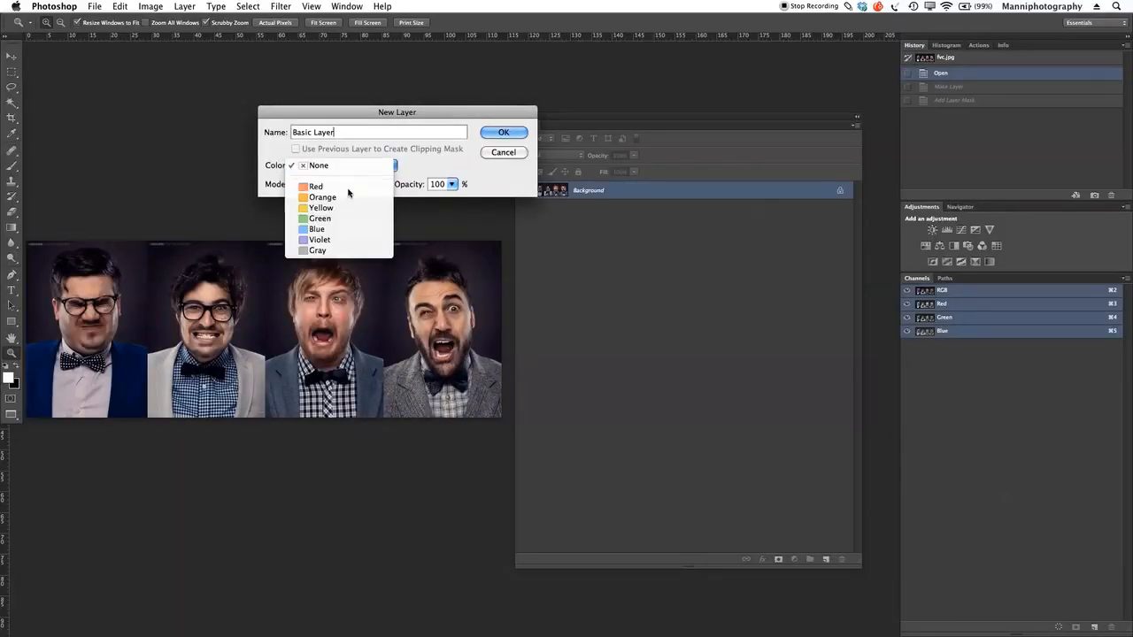
{"action": "left_click", "coordinate": [348, 186]}
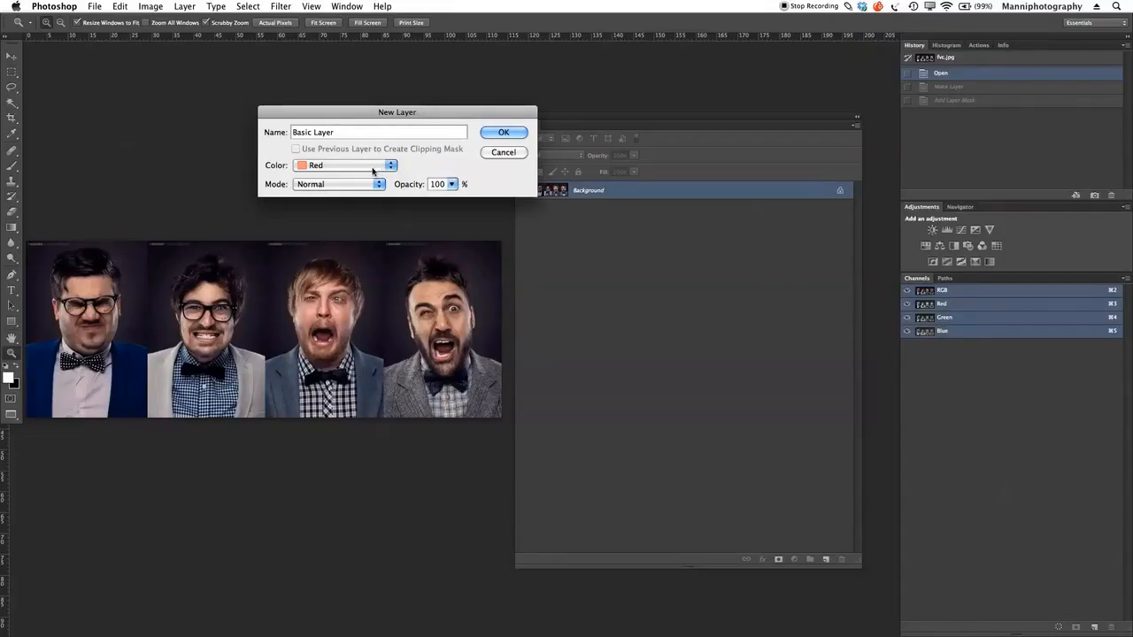
{"action": "left_click", "coordinate": [501, 133]}
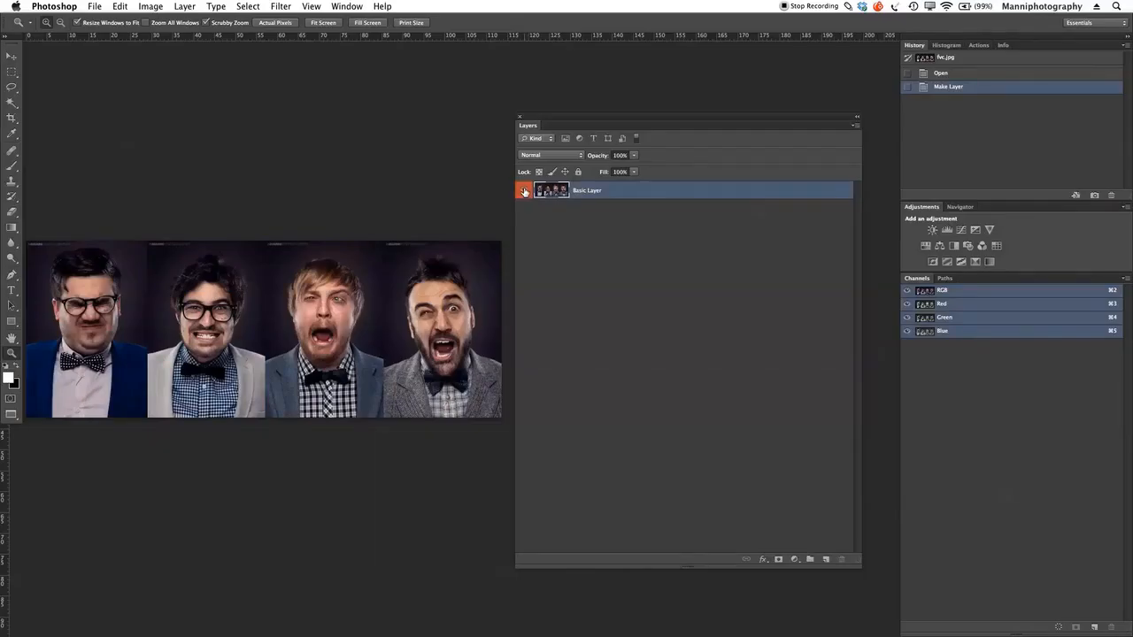
Step: Hide and show Basic Layer twice to demonstrate its visibility control
{"action": "left_click", "coordinate": [524, 192]}
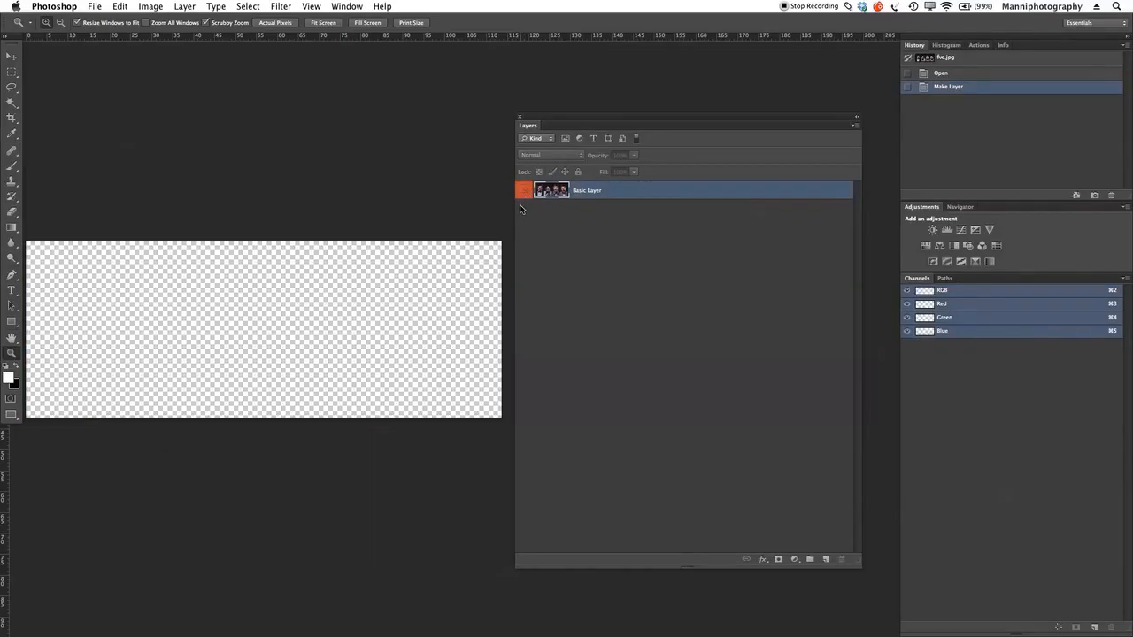
{"action": "left_click", "coordinate": [523, 193]}
{"action": "left_click", "coordinate": [525, 192]}
{"action": "left_click", "coordinate": [525, 194]}
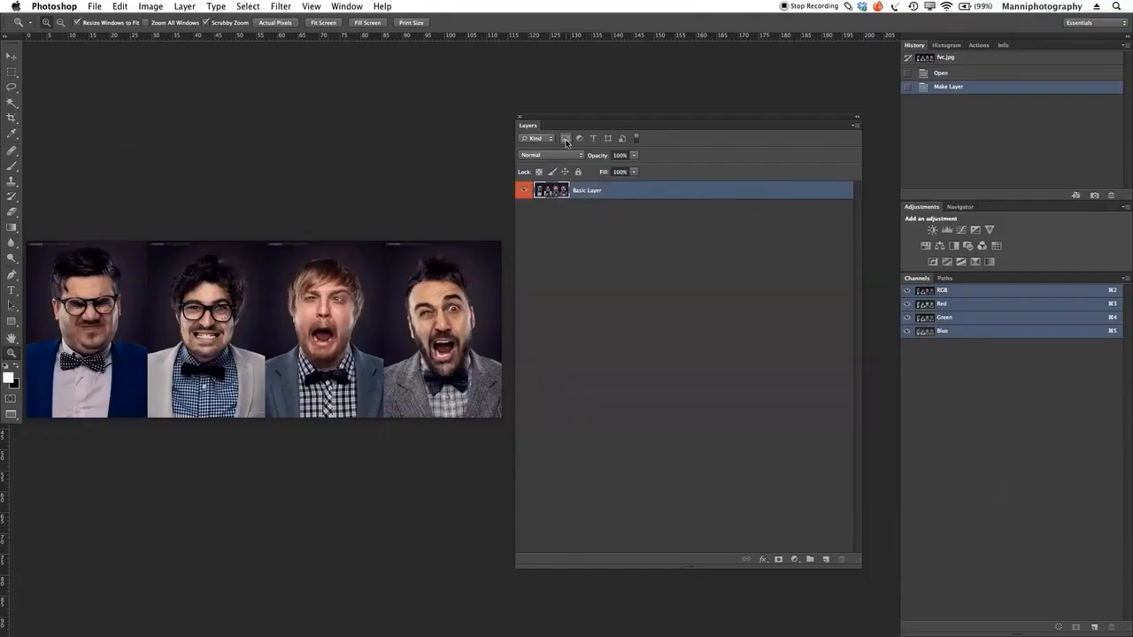
Step: Filter the layer list to pixel layers only and place a letter G text layer on the portraits
{"action": "left_click", "coordinate": [565, 140]}
{"action": "left_click", "coordinate": [12, 290]}
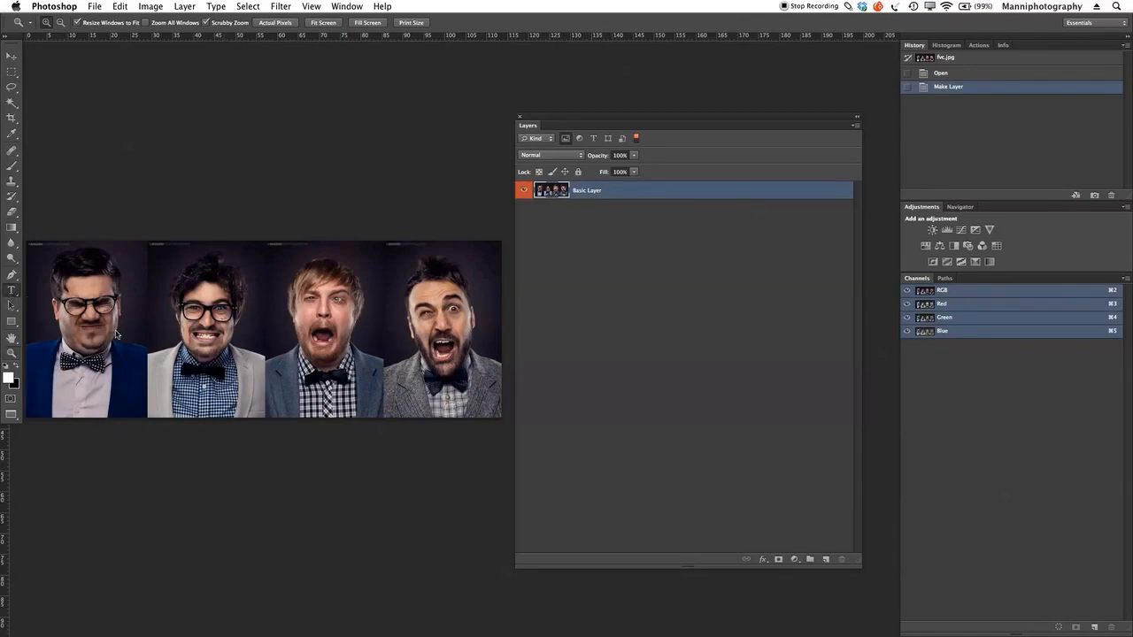
{"action": "left_click", "coordinate": [321, 330]}
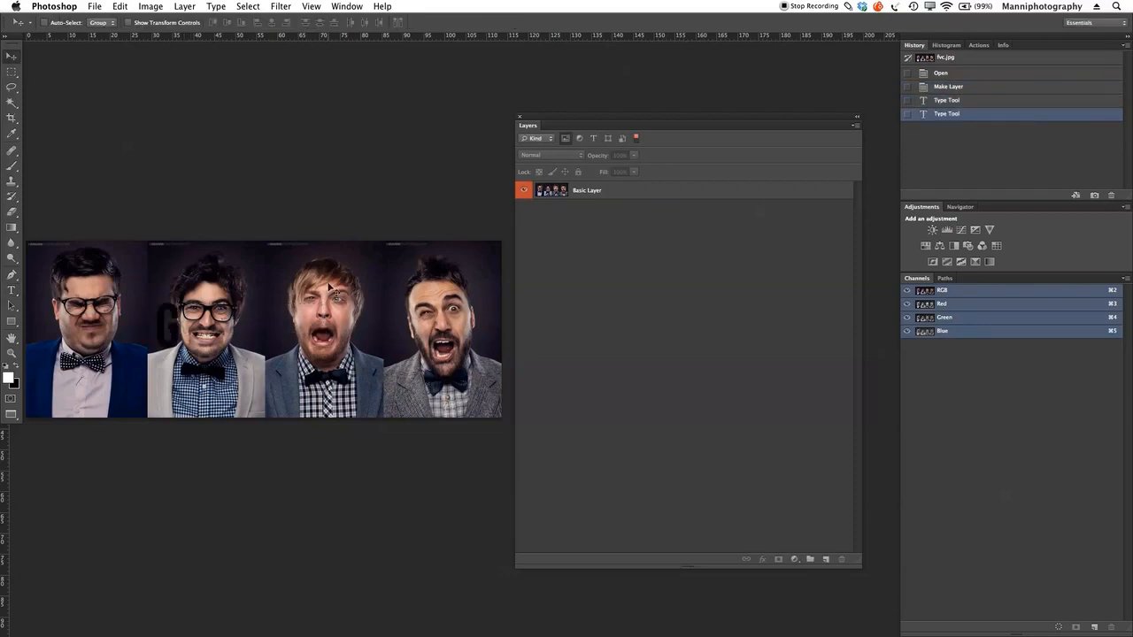
Step: Add a Hue/Saturation adjustment layer and close its Properties panel
{"action": "left_click", "coordinate": [794, 559]}
{"action": "left_click", "coordinate": [818, 590]}
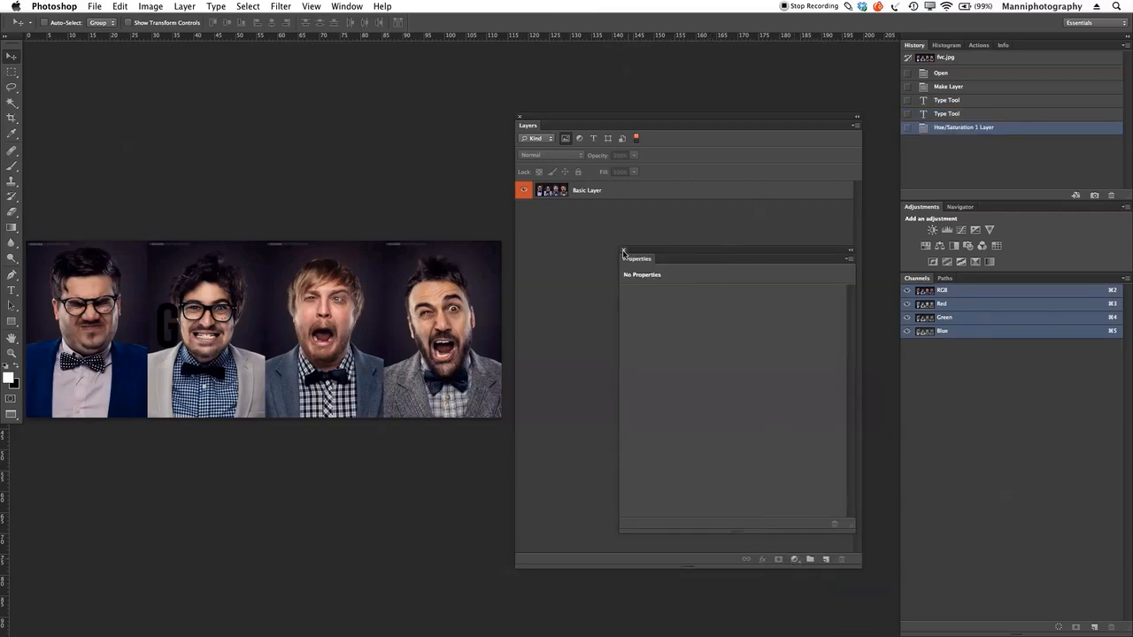
{"action": "left_click", "coordinate": [623, 251]}
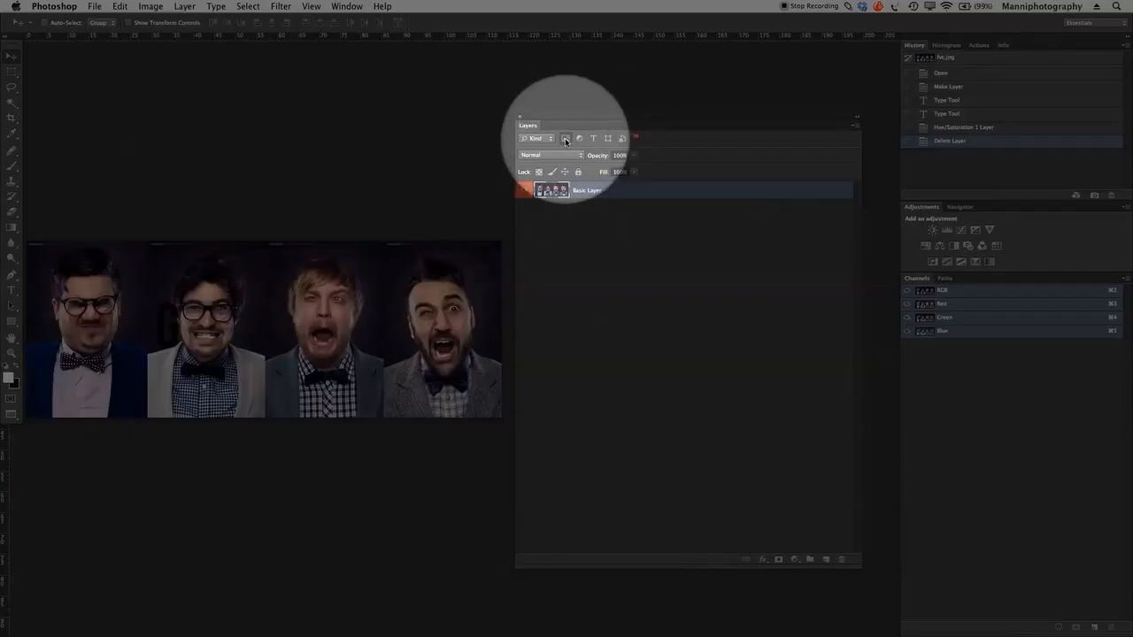
Step: Turn off the pixel layer filter and select the Hue/Saturation adjustment layer
{"action": "left_click", "coordinate": [566, 138]}
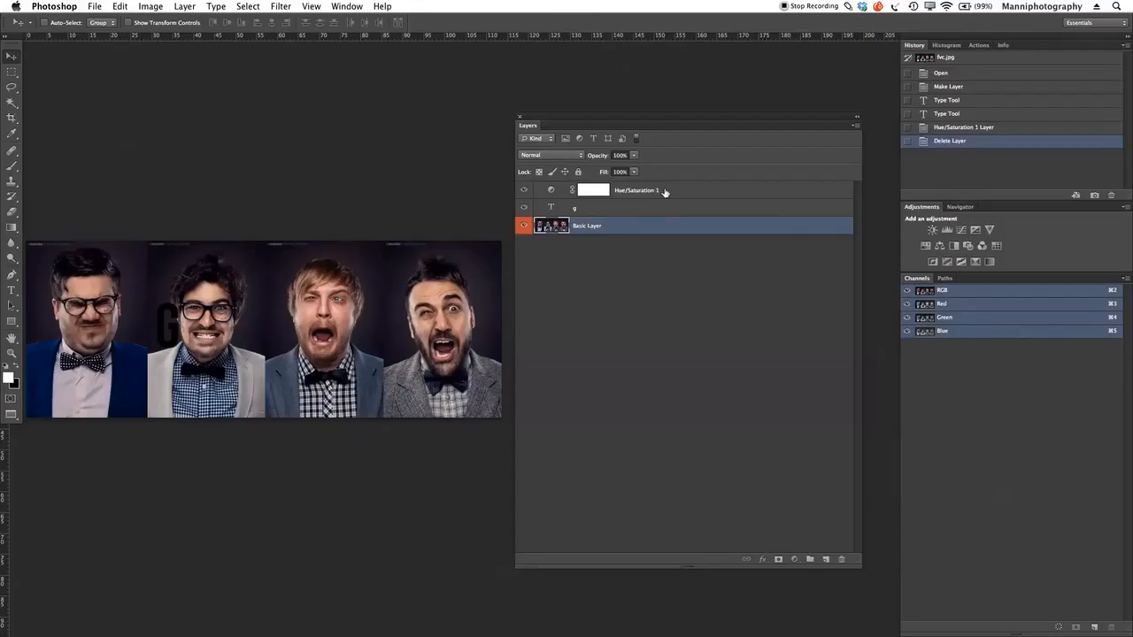
{"action": "left_click", "coordinate": [664, 192]}
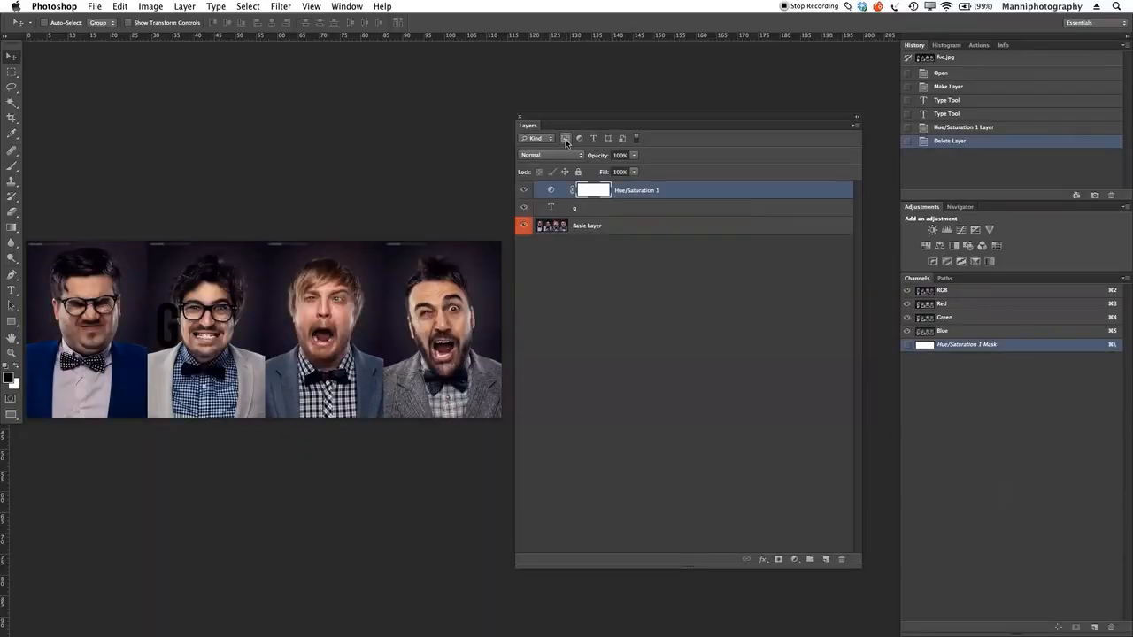
Step: Filter the layer list by pixel, adjustment and type layers in turn, and show all layers again
{"action": "left_click", "coordinate": [565, 140]}
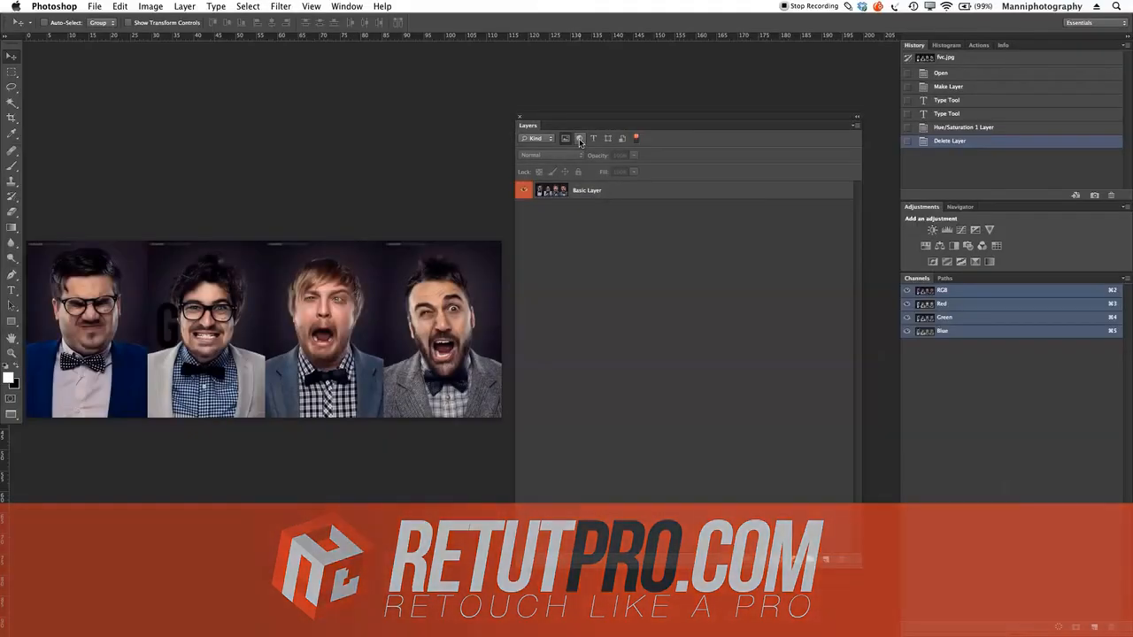
{"action": "left_click", "coordinate": [581, 140]}
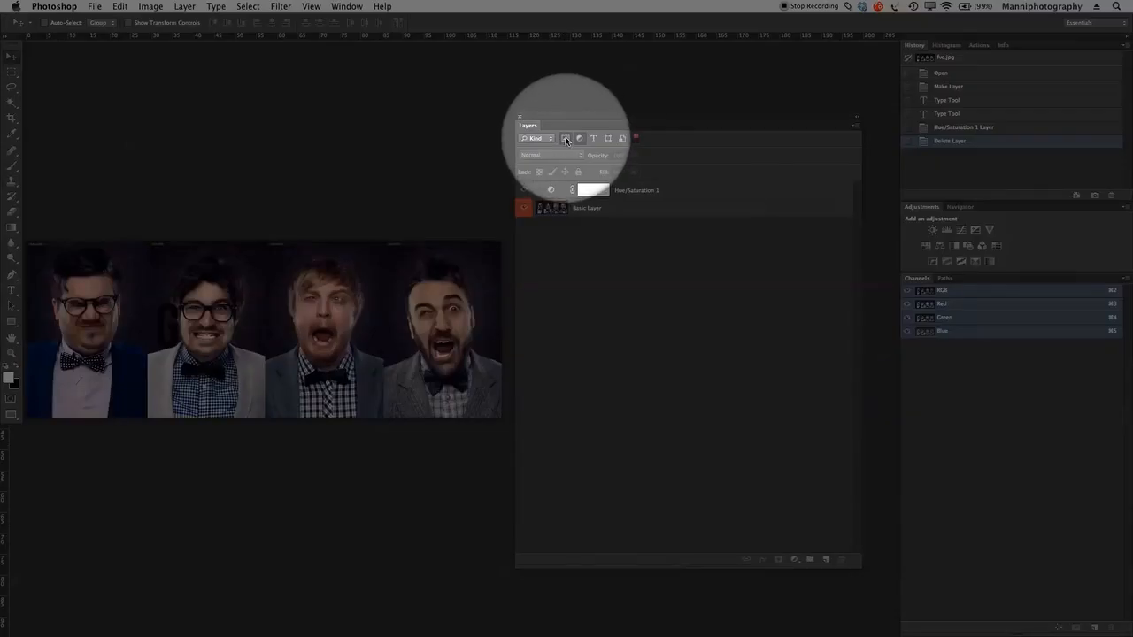
{"action": "left_click", "coordinate": [566, 139]}
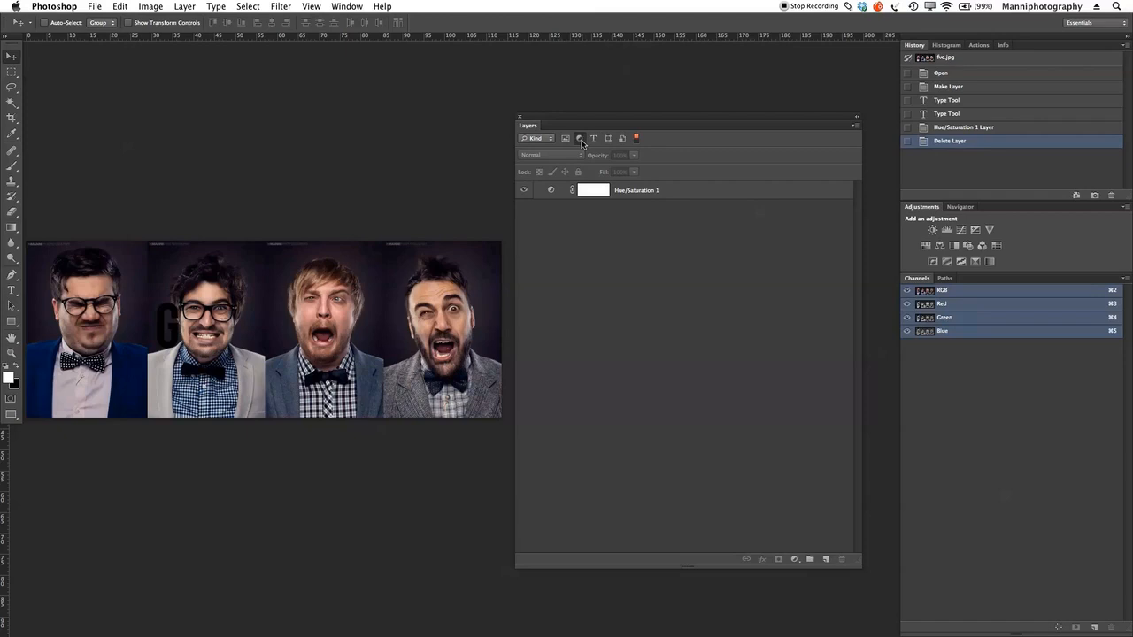
{"action": "left_click", "coordinate": [580, 139]}
{"action": "left_click", "coordinate": [594, 138]}
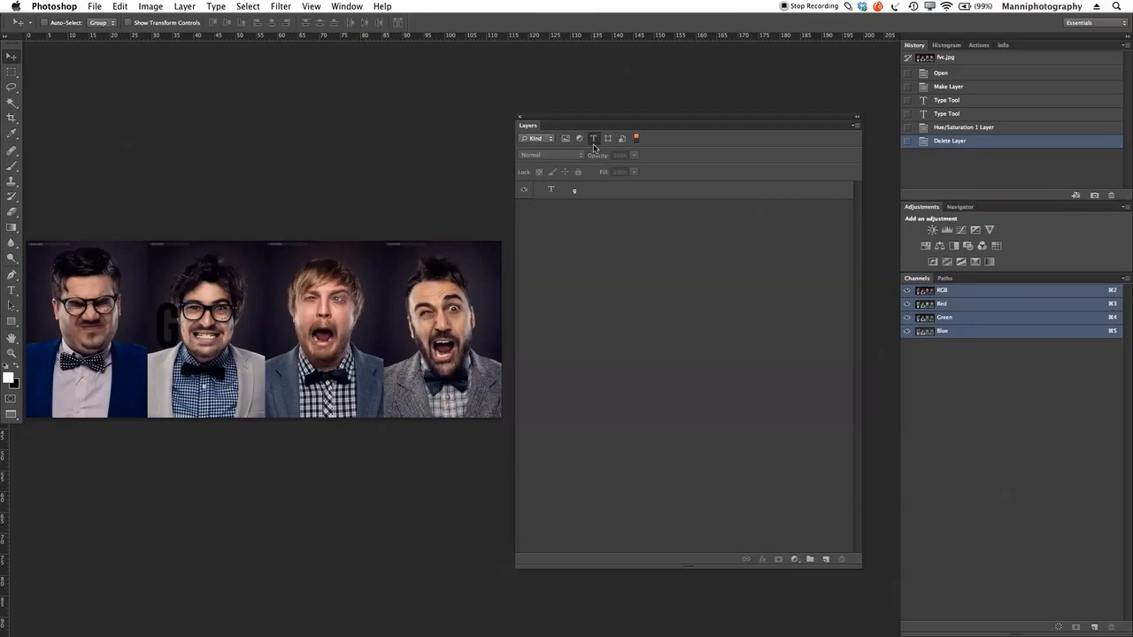
{"action": "left_click", "coordinate": [594, 139]}
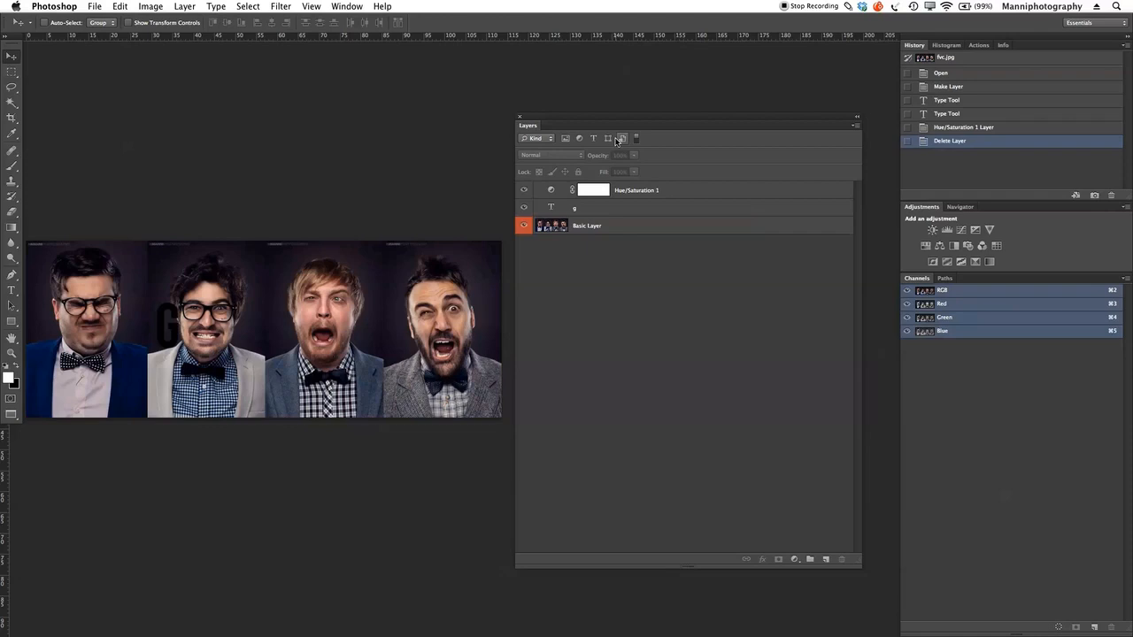
{"action": "left_click", "coordinate": [637, 137]}
{"action": "left_click", "coordinate": [636, 139]}
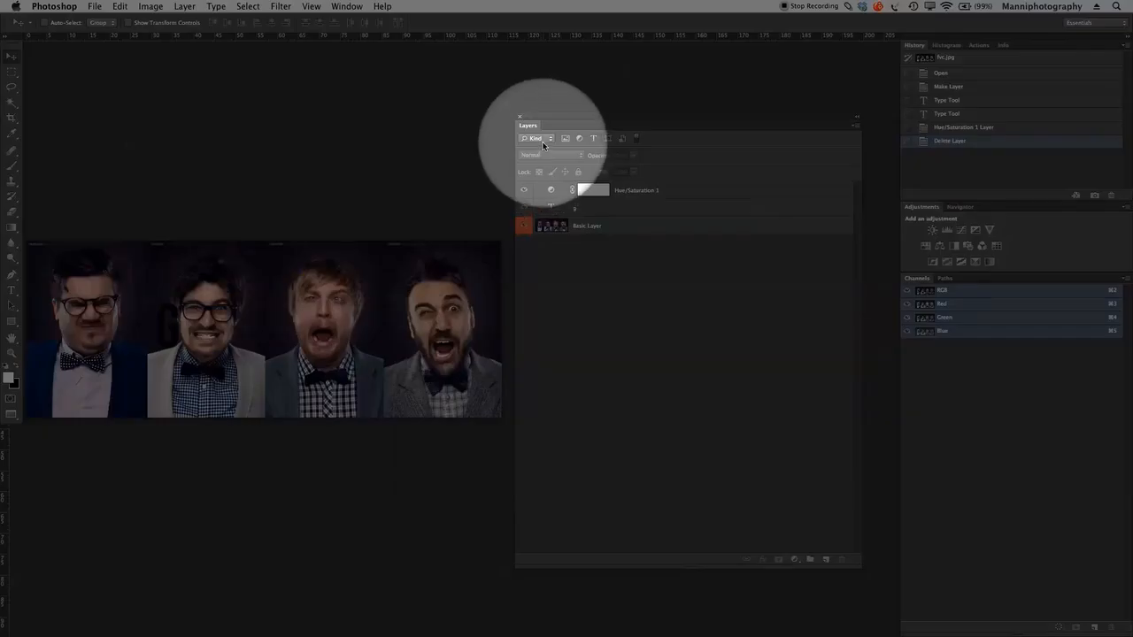
Step: Switch the layer filter criterion to Name and Effect, and return it to Kind
{"action": "left_click", "coordinate": [536, 139]}
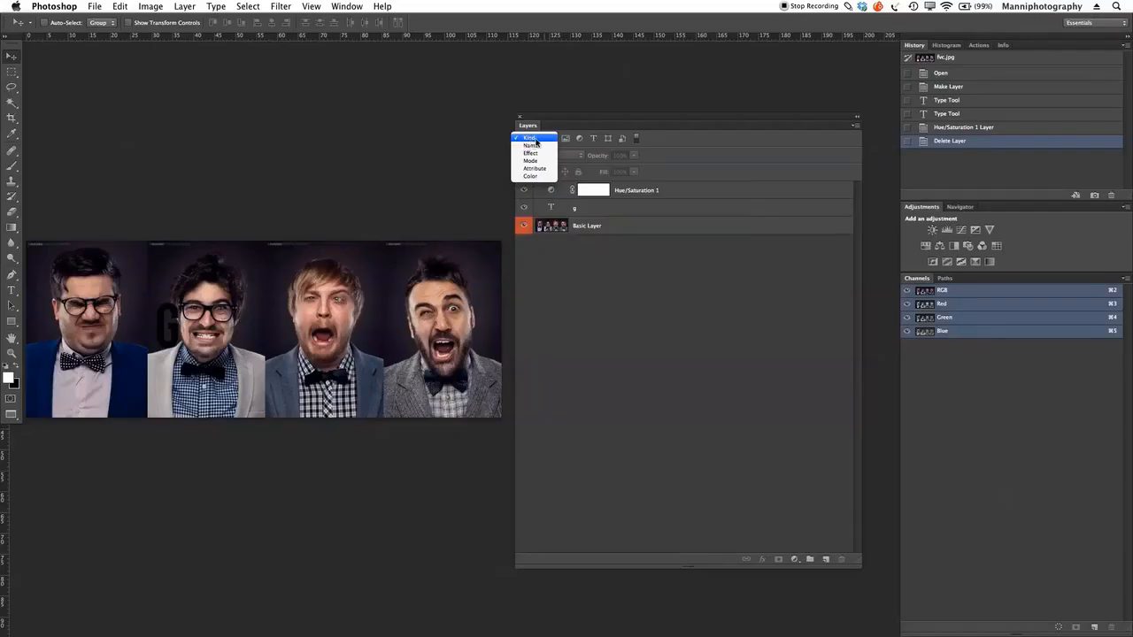
{"action": "left_click", "coordinate": [534, 145]}
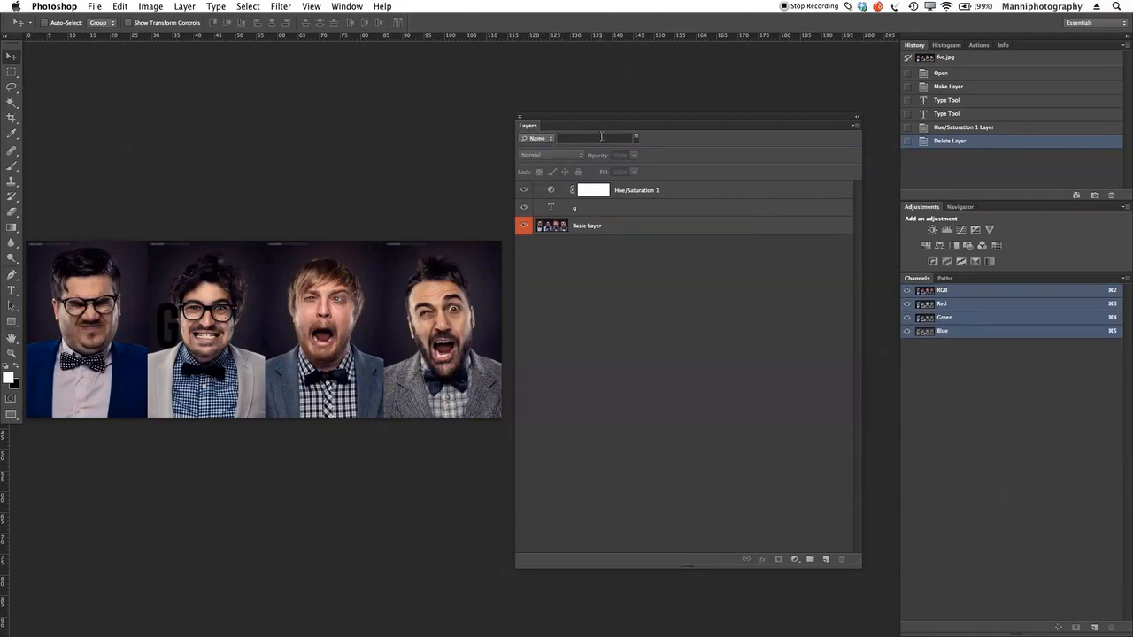
{"action": "left_click", "coordinate": [541, 140]}
{"action": "left_click", "coordinate": [558, 148]}
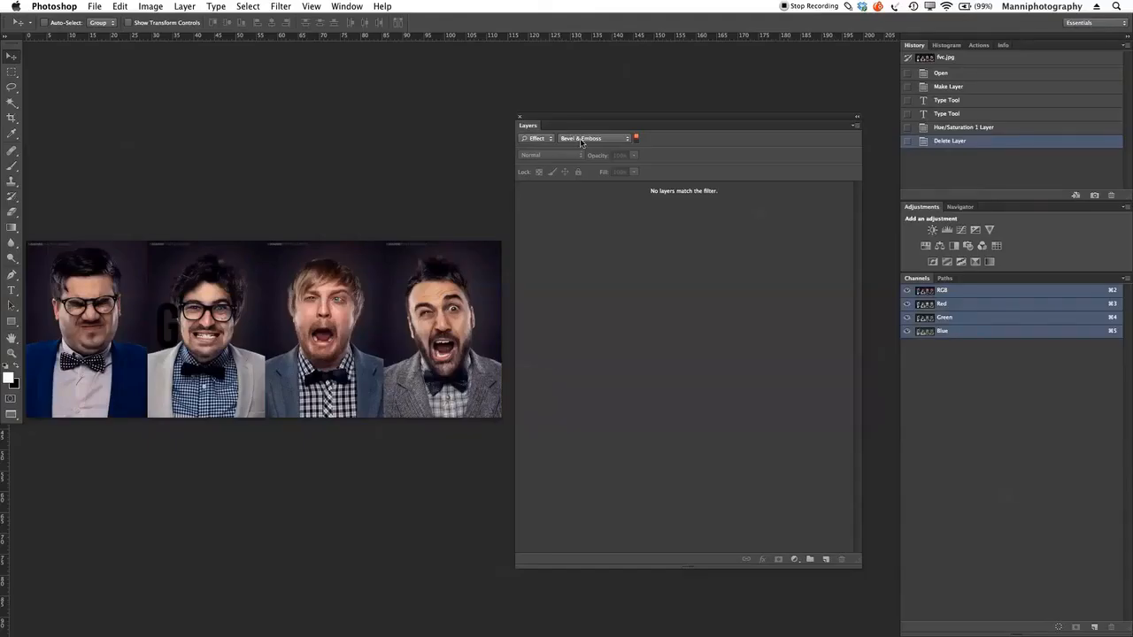
{"action": "left_click", "coordinate": [549, 140]}
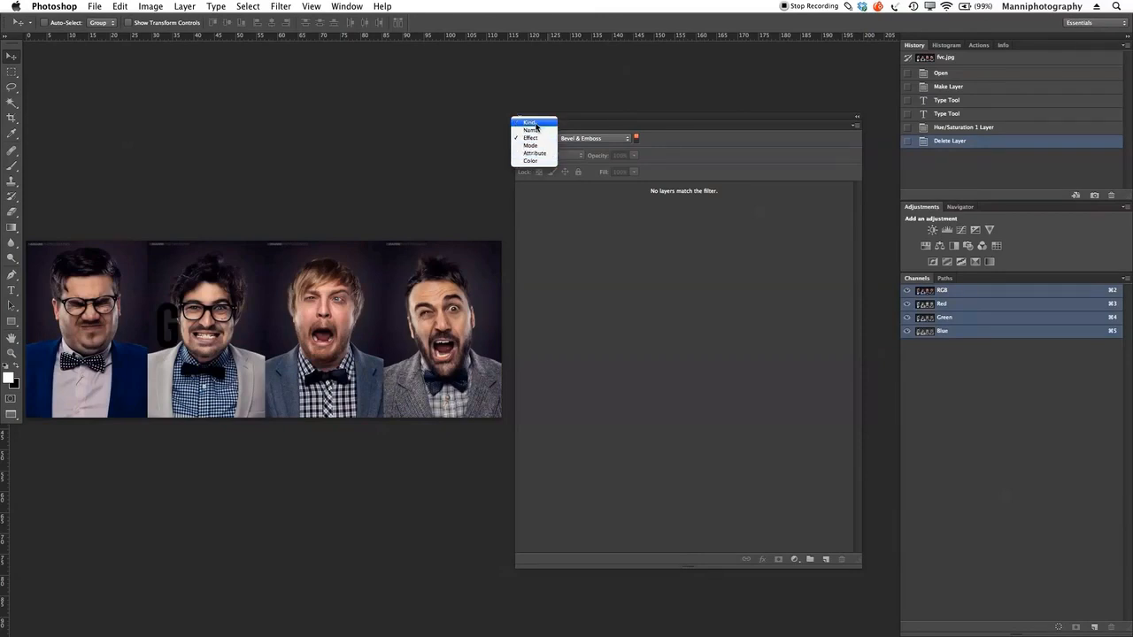
{"action": "left_click", "coordinate": [528, 122]}
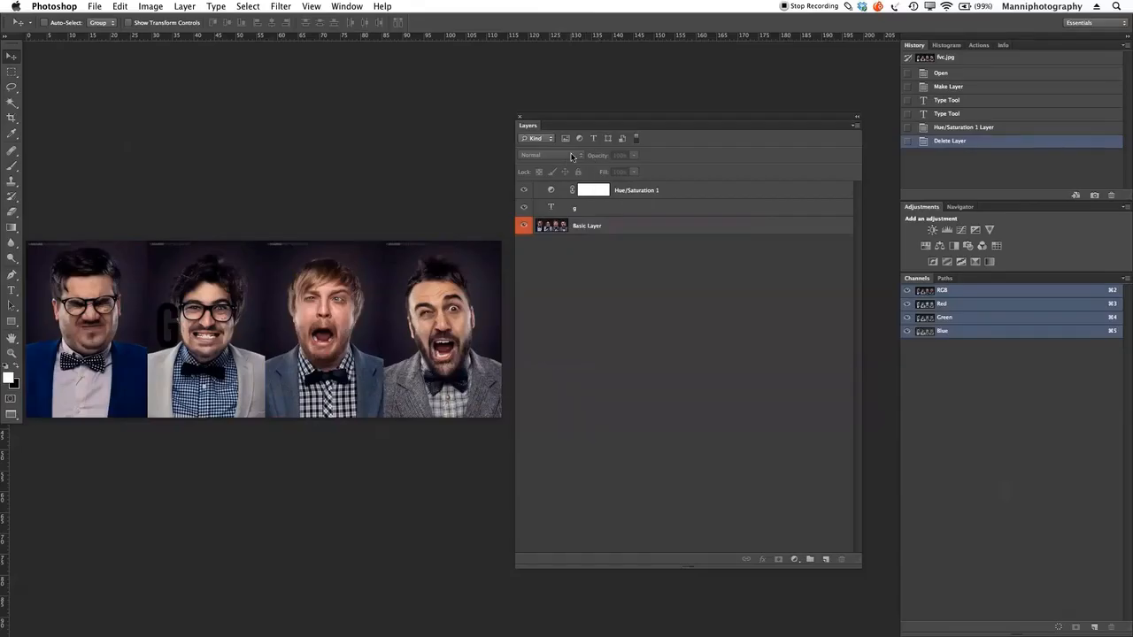
Step: Select Basic Layer, review the blend modes while keeping Normal, and vary its opacity, ending at 100%
{"action": "left_click", "coordinate": [612, 232]}
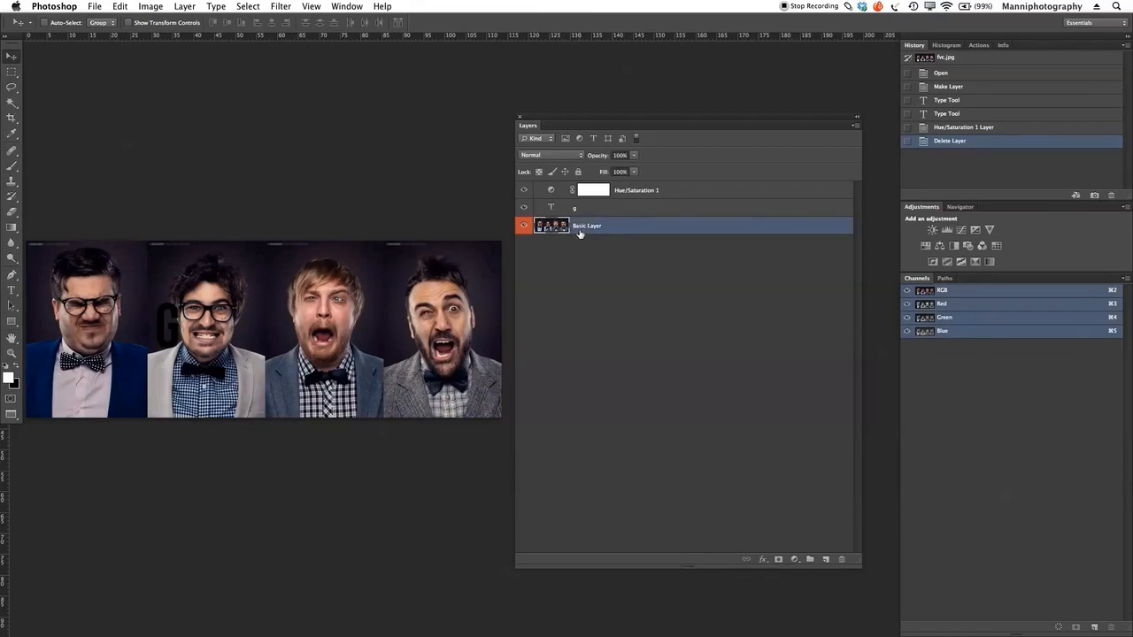
{"action": "left_click", "coordinate": [565, 158]}
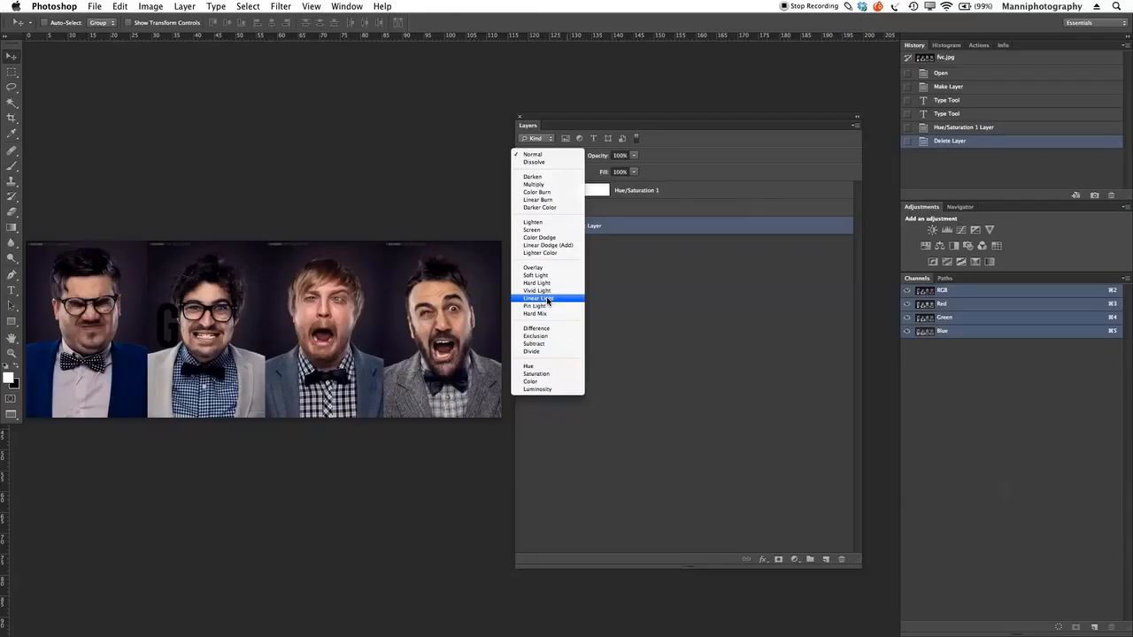
{"action": "left_click", "coordinate": [574, 155]}
{"action": "left_click_drag", "start_coordinate": [608, 159], "coordinate": [643, 160]}
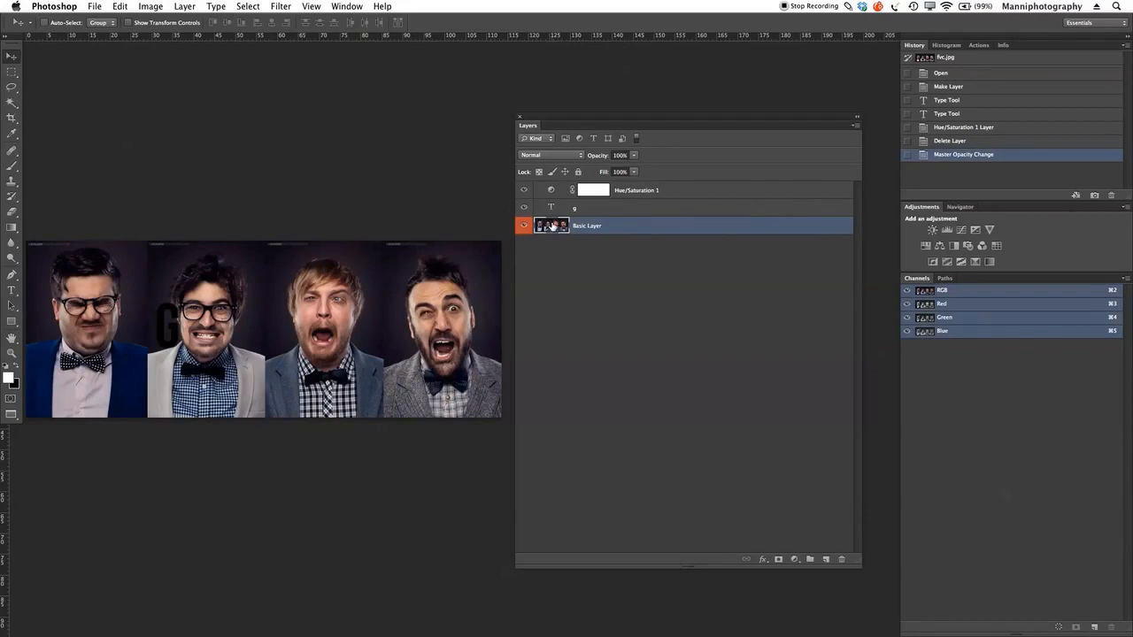
Step: Lock Basic Layer completely and try to move it on the canvas, dismissing the alerts
{"action": "left_click", "coordinate": [578, 171]}
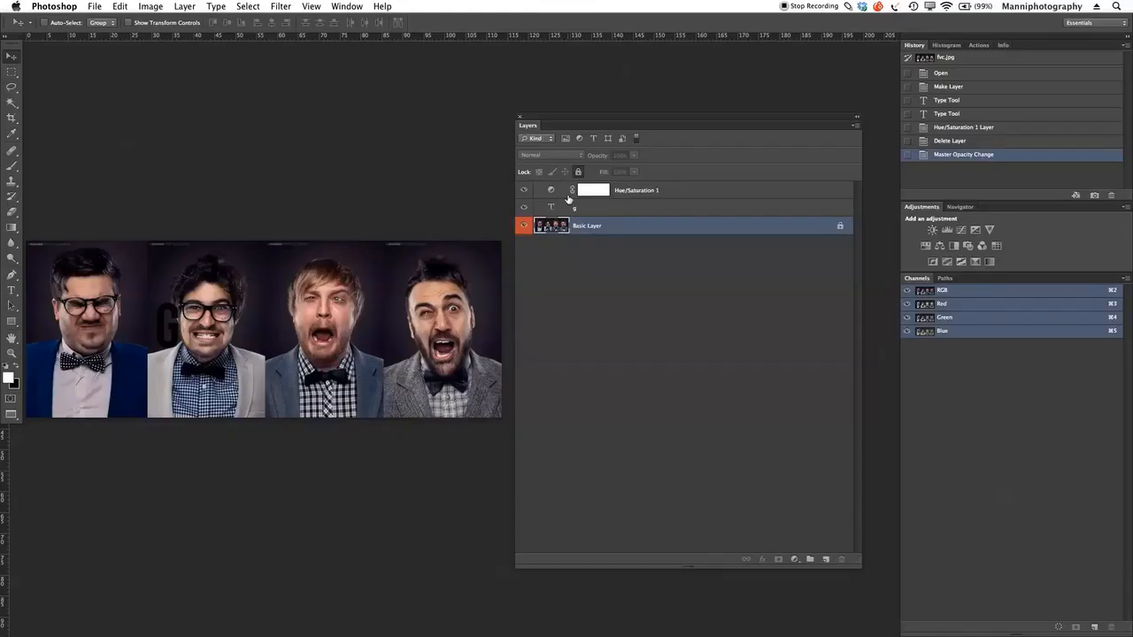
{"action": "left_click", "coordinate": [412, 321]}
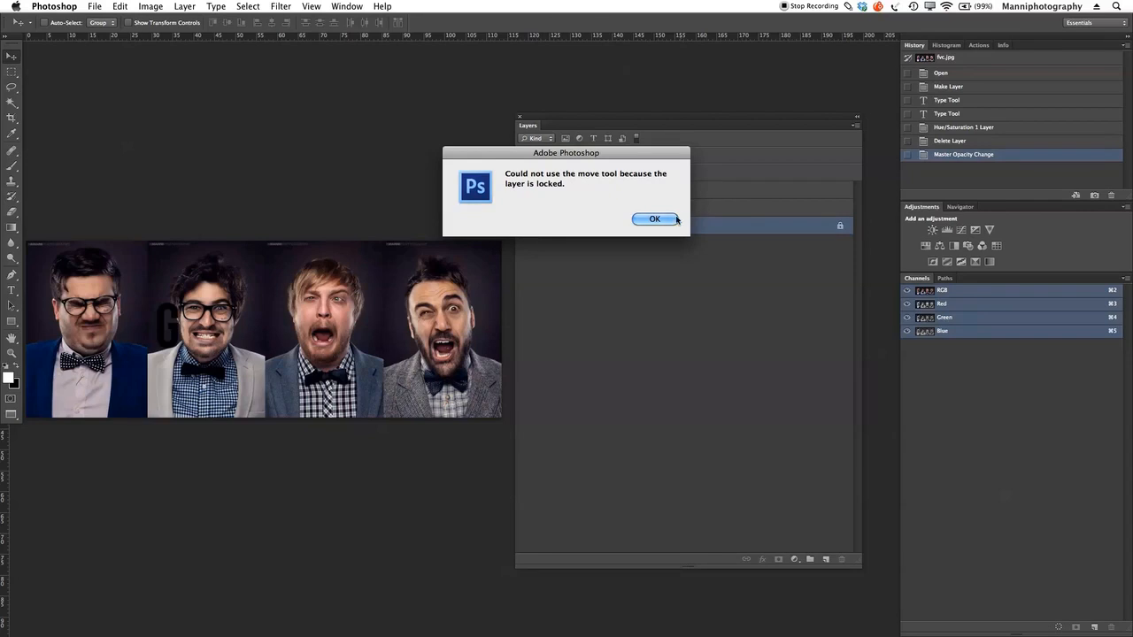
{"action": "left_click", "coordinate": [676, 218]}
{"action": "left_click", "coordinate": [724, 223]}
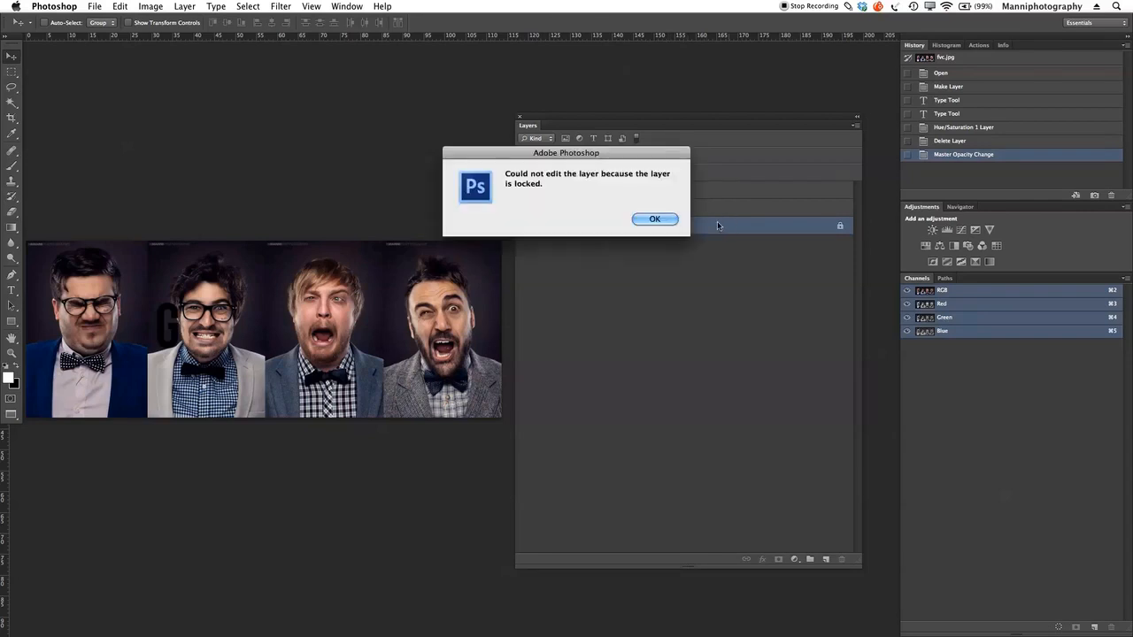
{"action": "left_click", "coordinate": [655, 219]}
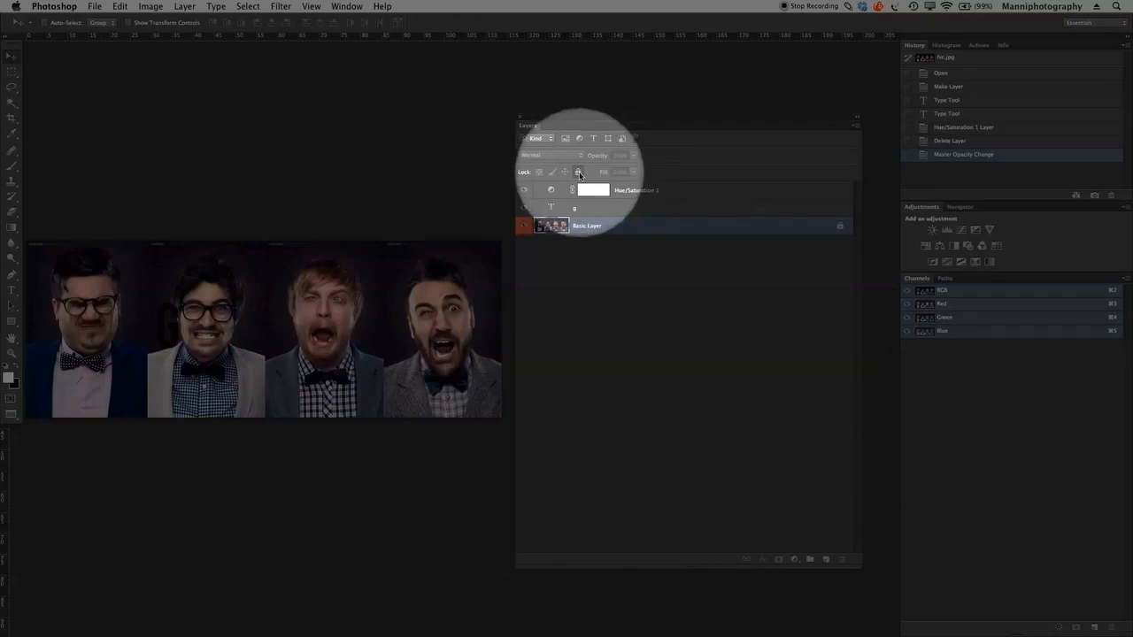
Step: Unlock Basic Layer and toggle its image pixel and position locks, leaving it fully unlocked
{"action": "left_click", "coordinate": [579, 173]}
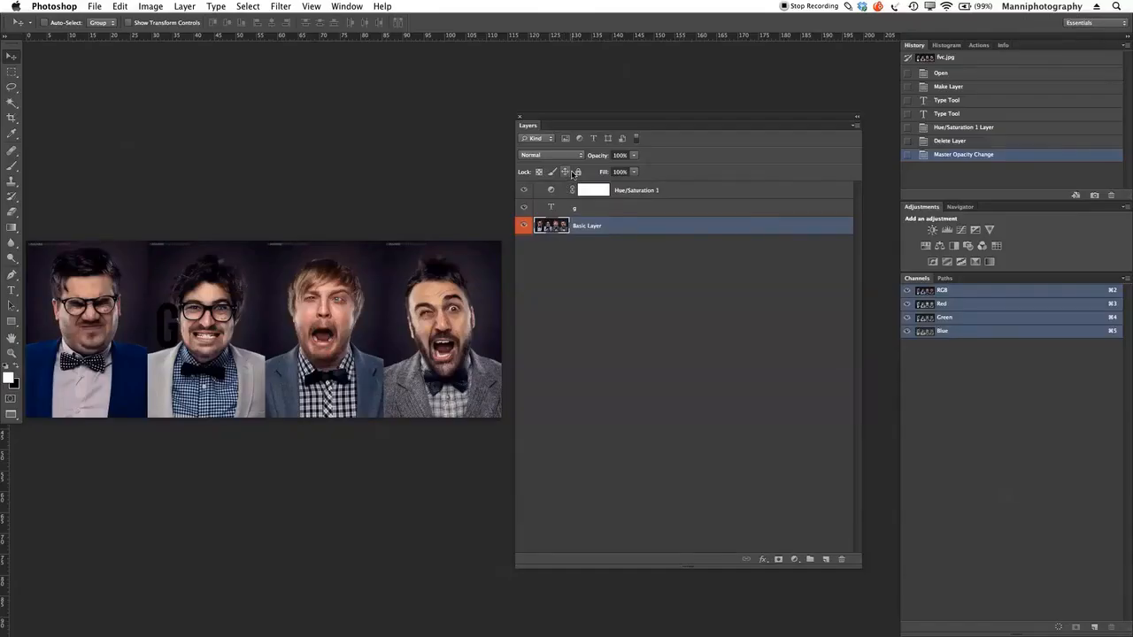
{"action": "left_click", "coordinate": [552, 172]}
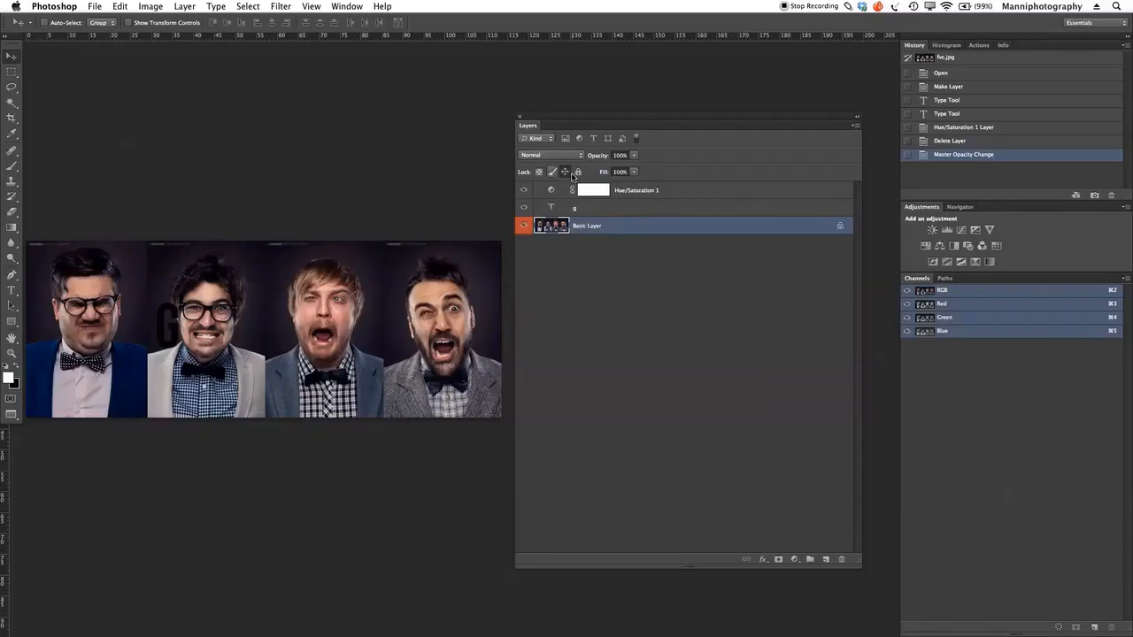
{"action": "left_click", "coordinate": [565, 172]}
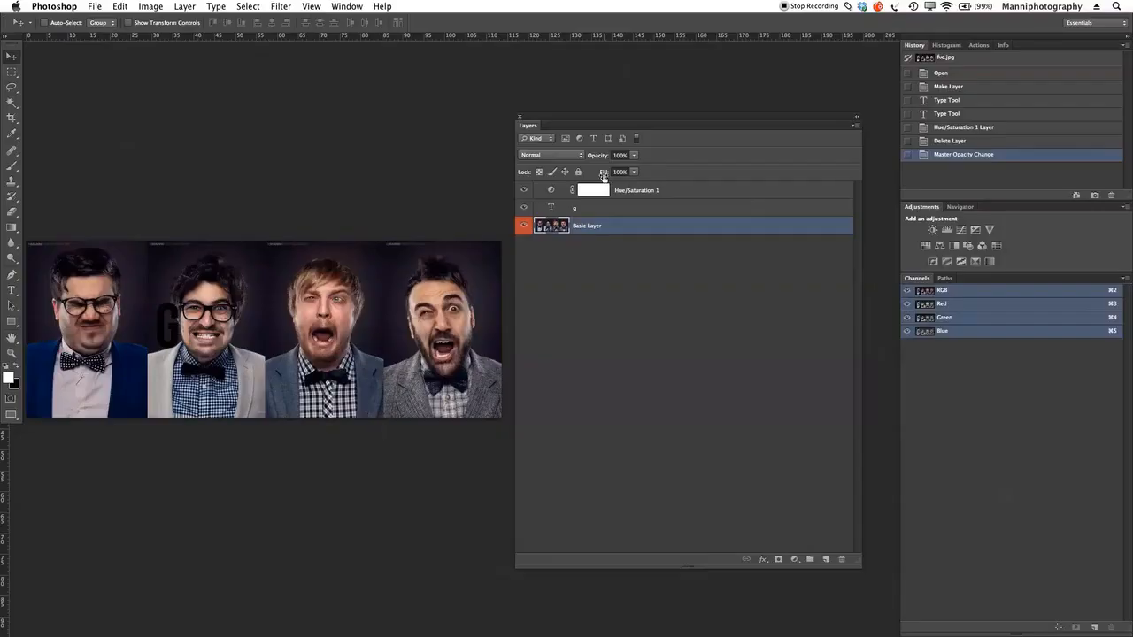
Step: Lower Basic Layer's fill to 88% and restore it to 100%
{"action": "mouse_move", "coordinate": [602, 172]}
{"action": "left_mouse_down"}
{"action": "mouse_move", "coordinate": [584, 175]}
{"action": "mouse_move", "coordinate": [598, 176]}
{"action": "left_mouse_up"}
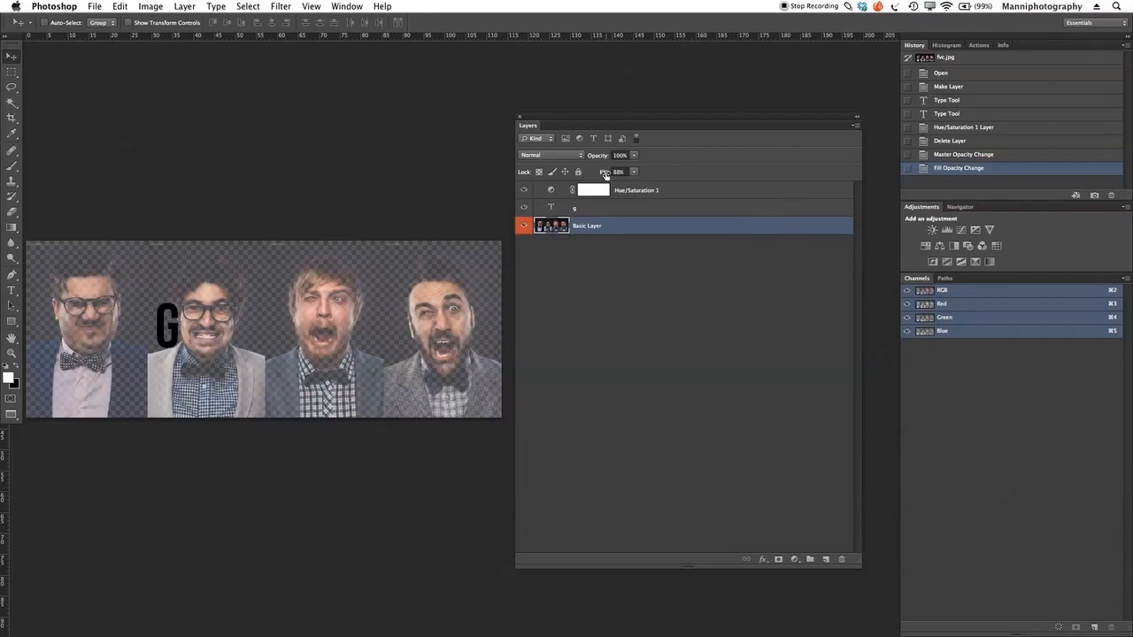
{"action": "left_click_drag", "start_coordinate": [606, 173], "coordinate": [657, 165]}
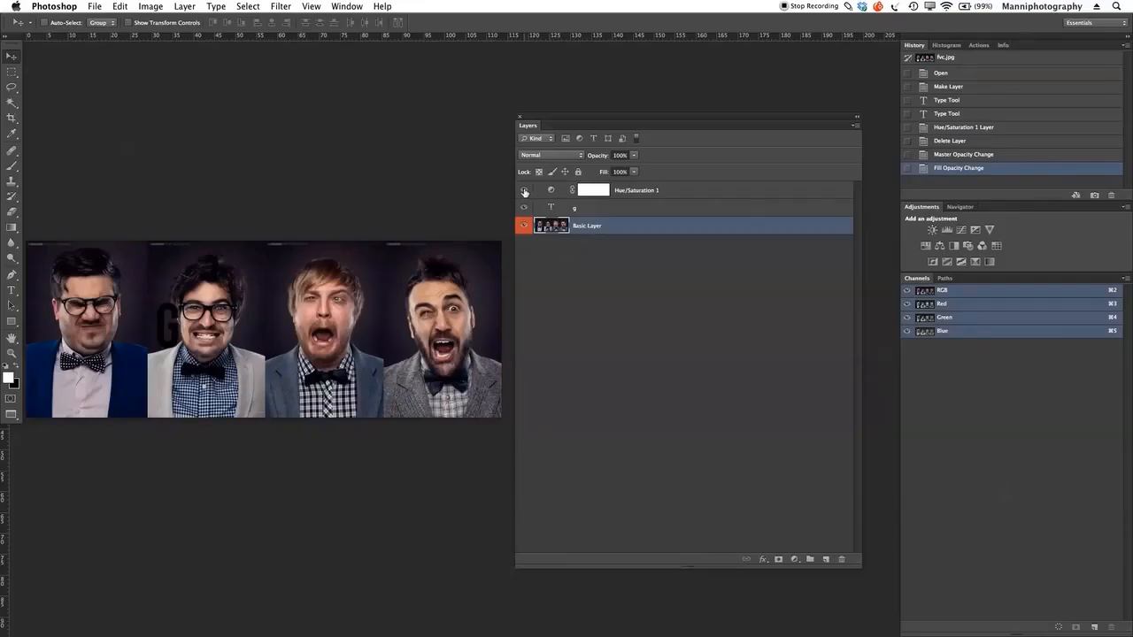
Step: Hide the Hue/Saturation, g and Basic Layer layers, and show all three again
{"action": "left_click", "coordinate": [524, 209]}
{"action": "left_click", "coordinate": [524, 226]}
{"action": "left_click", "coordinate": [524, 226]}
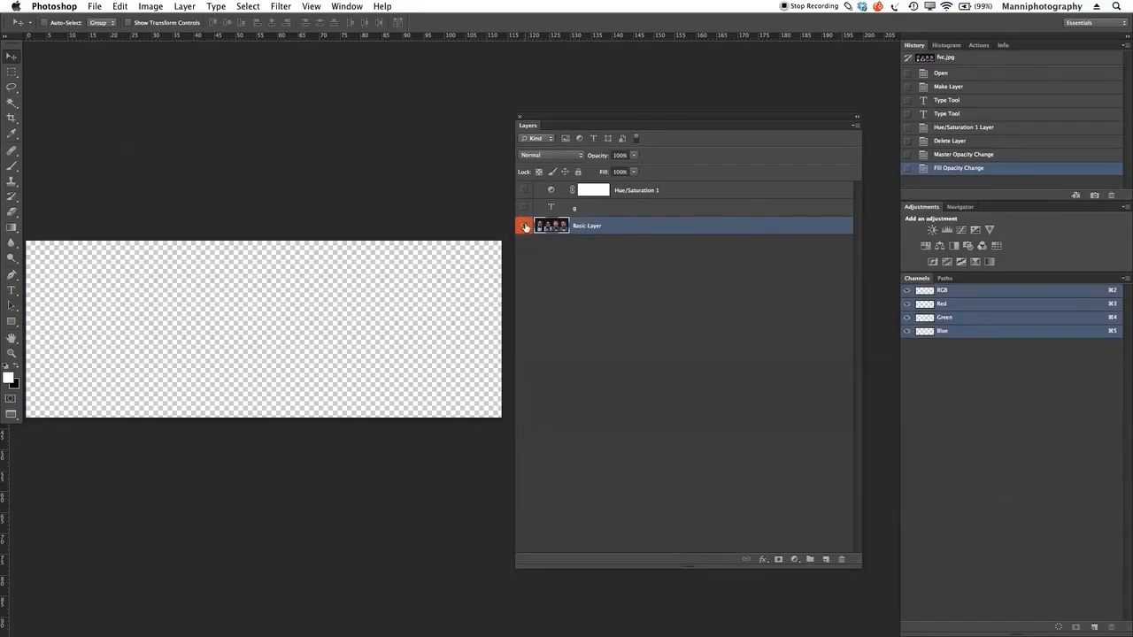
{"action": "left_click", "coordinate": [523, 209]}
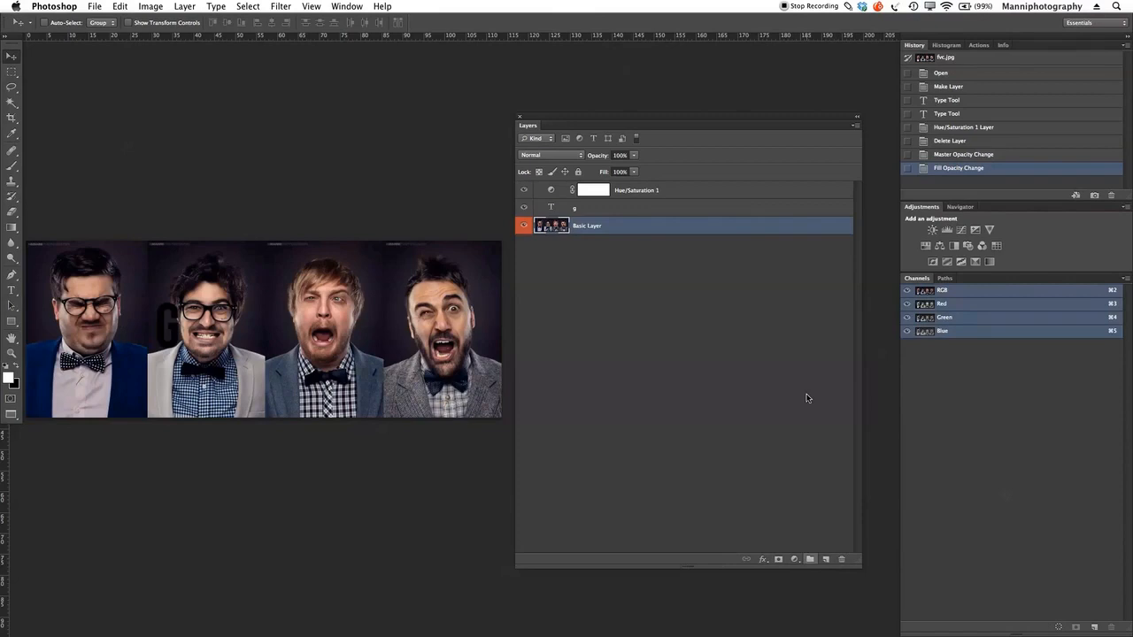
Step: Link the g text layer with Basic Layer, closing the Layer Style dialog without changes
{"action": "left_click", "coordinate": [606, 212], "text": "shift"}
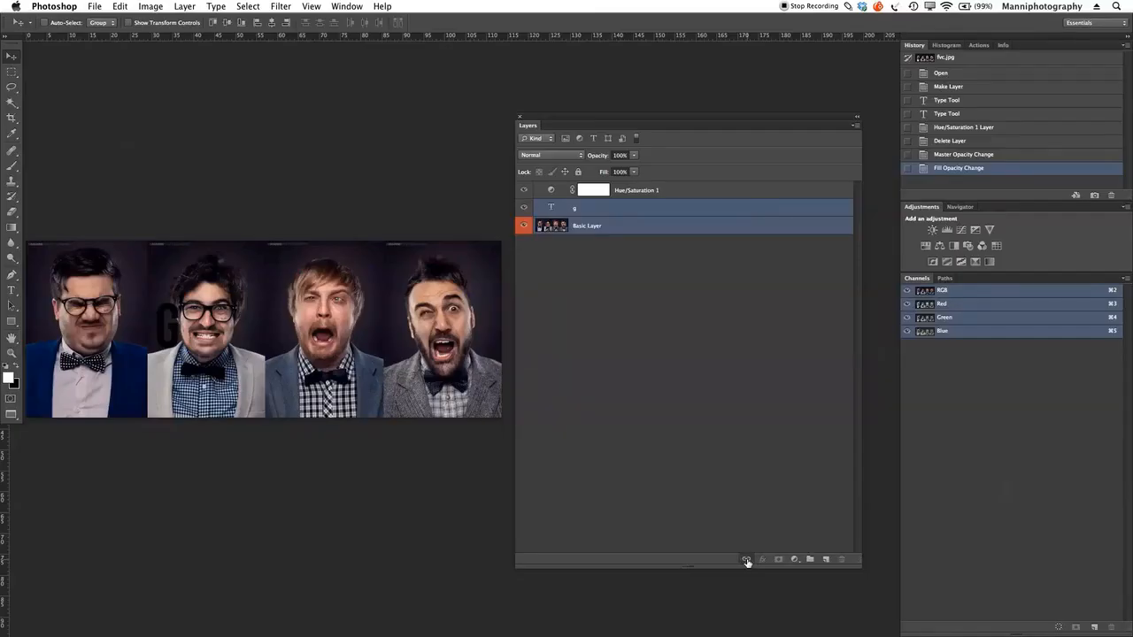
{"action": "left_click", "coordinate": [746, 561]}
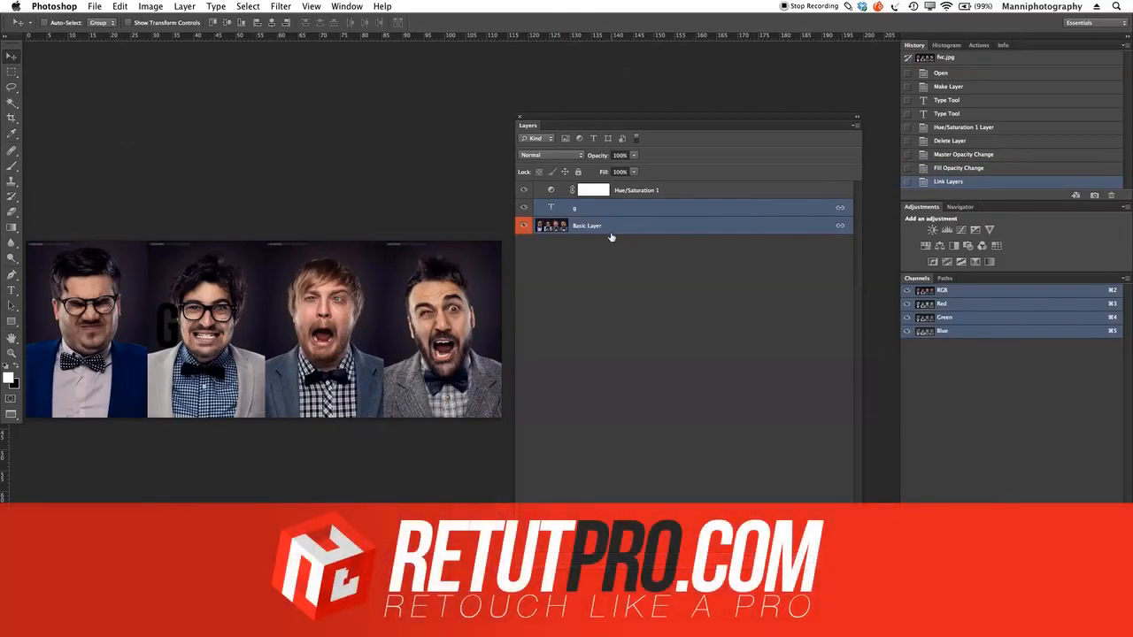
{"action": "double_click", "coordinate": [616, 226]}
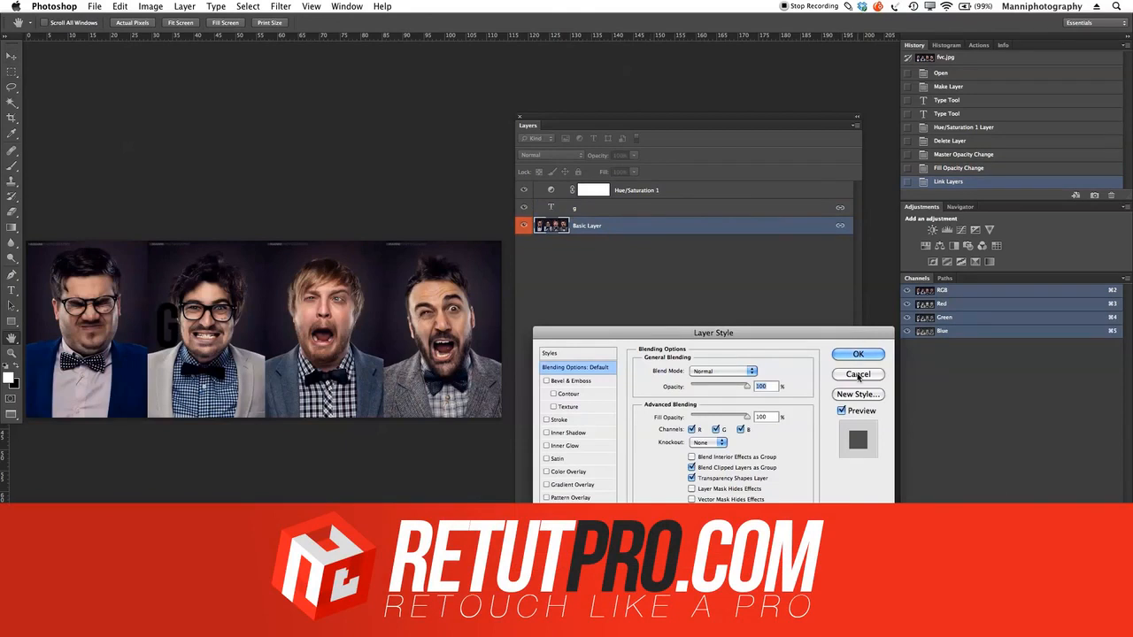
{"action": "left_click", "coordinate": [863, 370]}
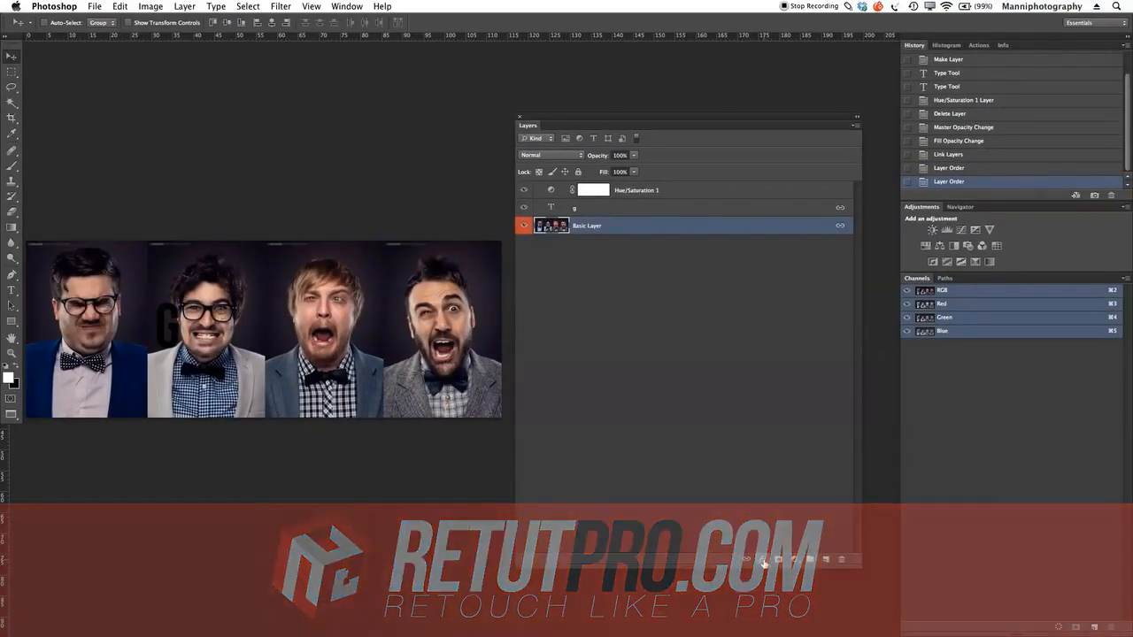
Step: Review the available layer effects and Basic Layer's blending options in the Layer Style dialog, leaving without changes
{"action": "left_click", "coordinate": [762, 560]}
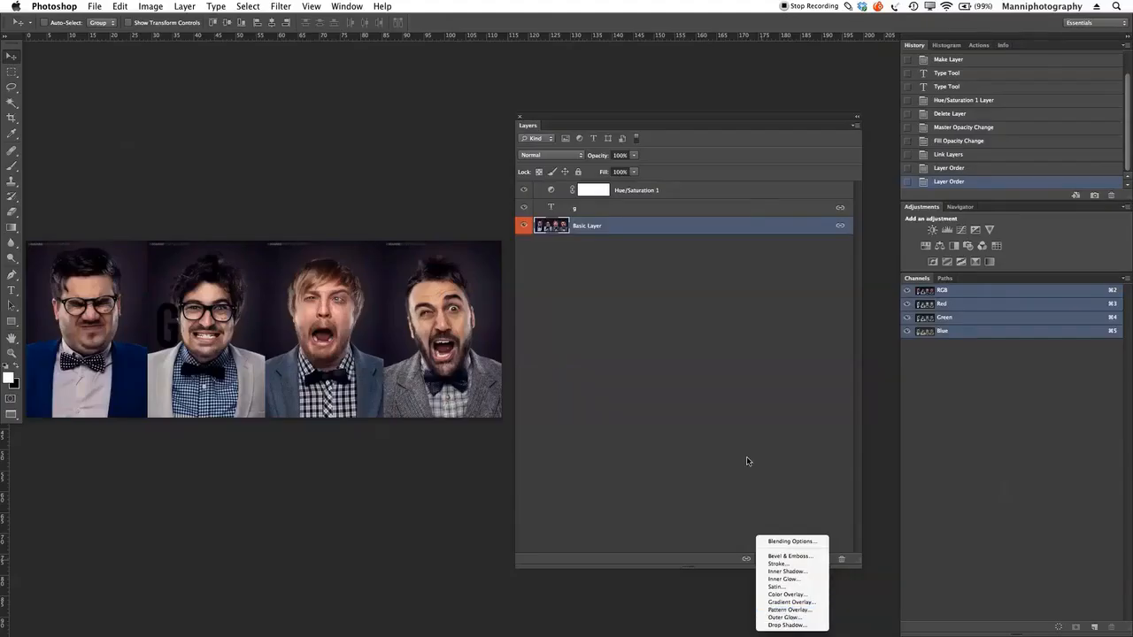
{"action": "left_click", "coordinate": [747, 458]}
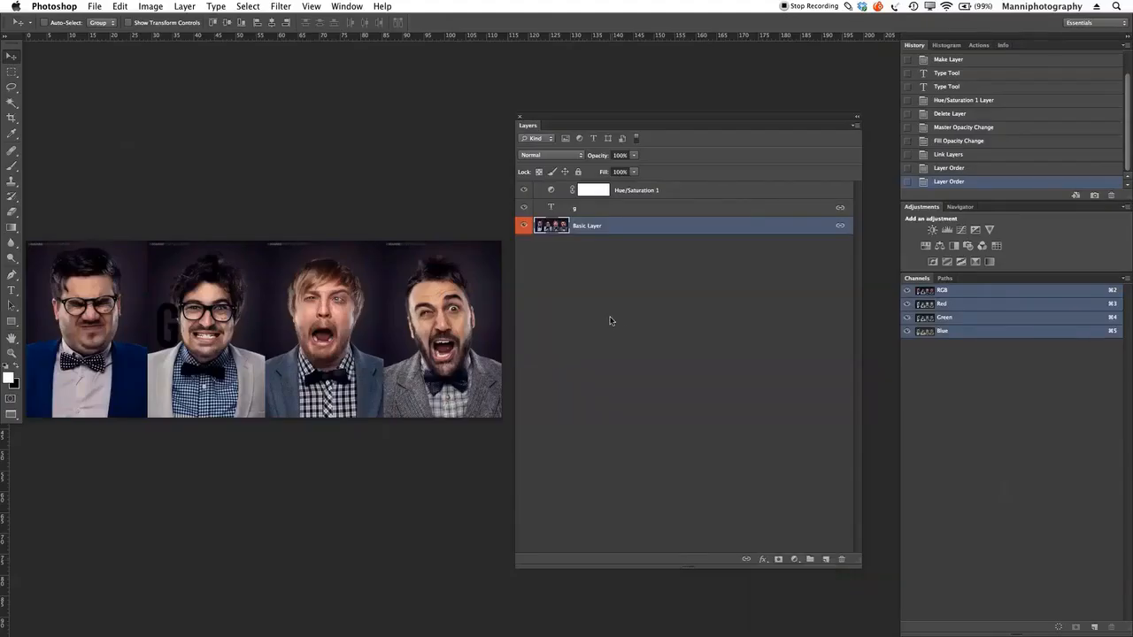
{"action": "double_click", "coordinate": [611, 227]}
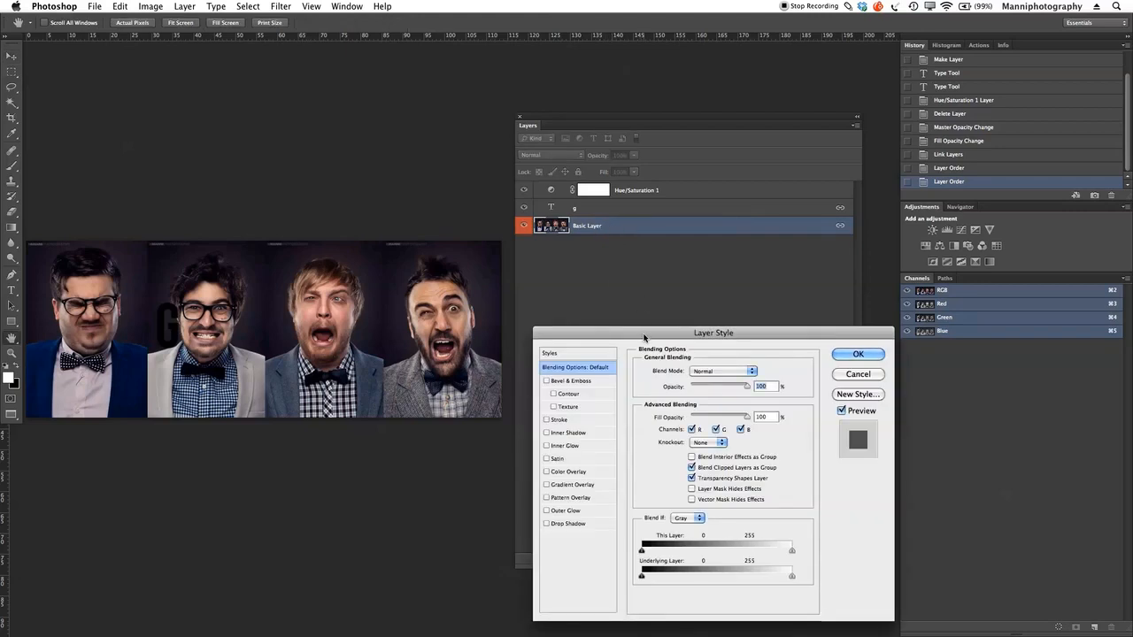
{"action": "left_click_drag", "start_coordinate": [644, 337], "coordinate": [627, 295]}
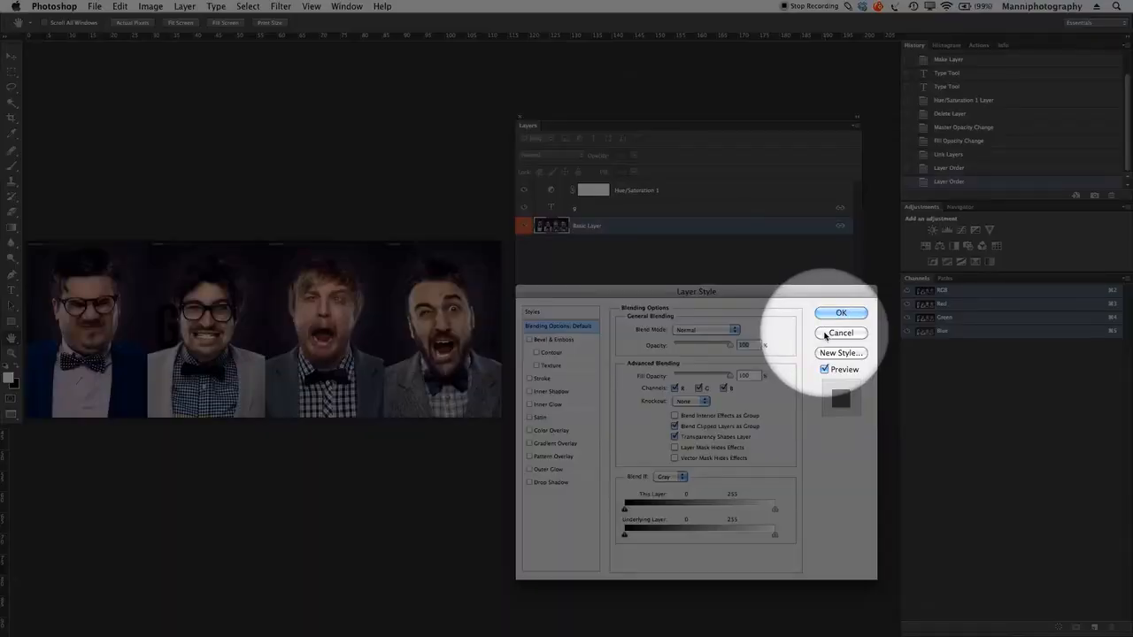
{"action": "left_click", "coordinate": [824, 333]}
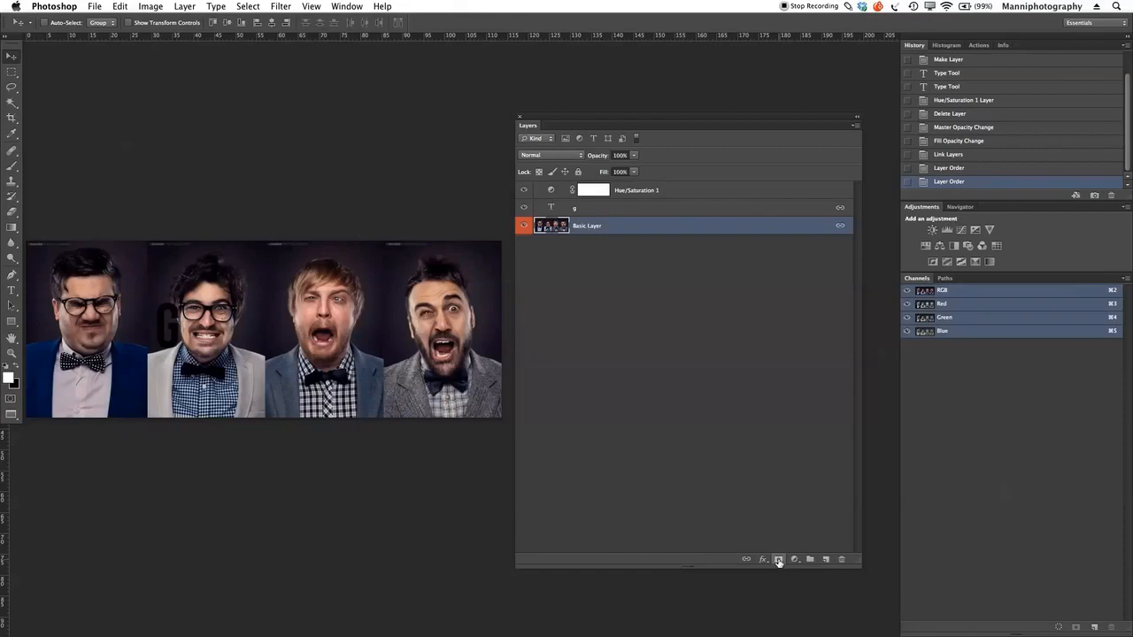
Step: Add a white layer mask to Basic Layer and a Brightness/Contrast adjustment layer above it, leaving its settings unchanged
{"action": "left_click", "coordinate": [778, 560]}
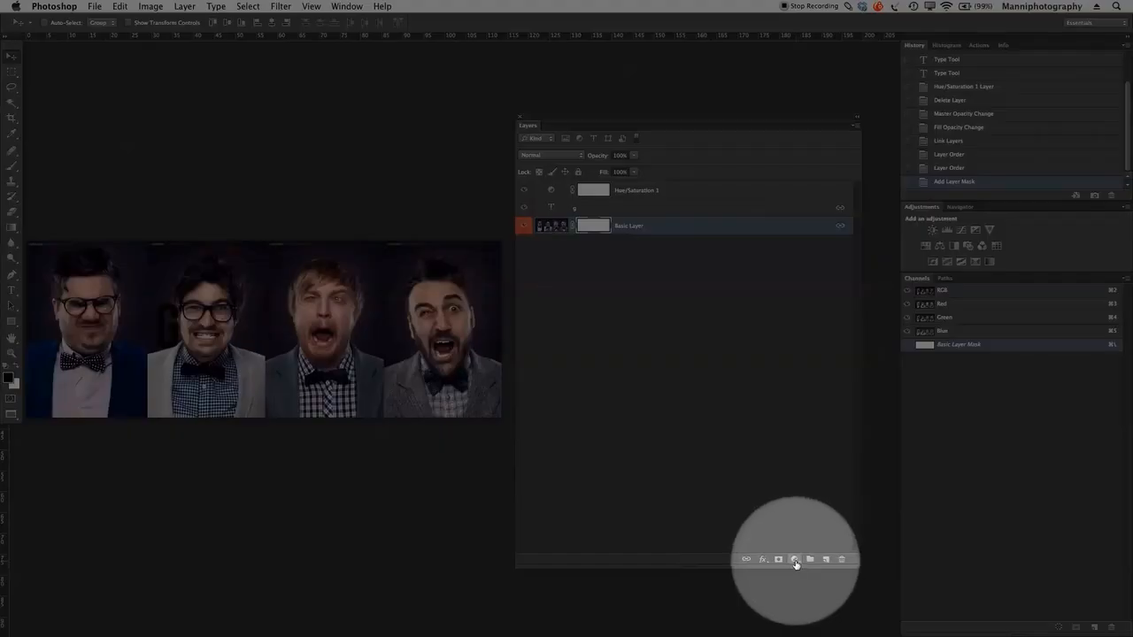
{"action": "left_click", "coordinate": [794, 560]}
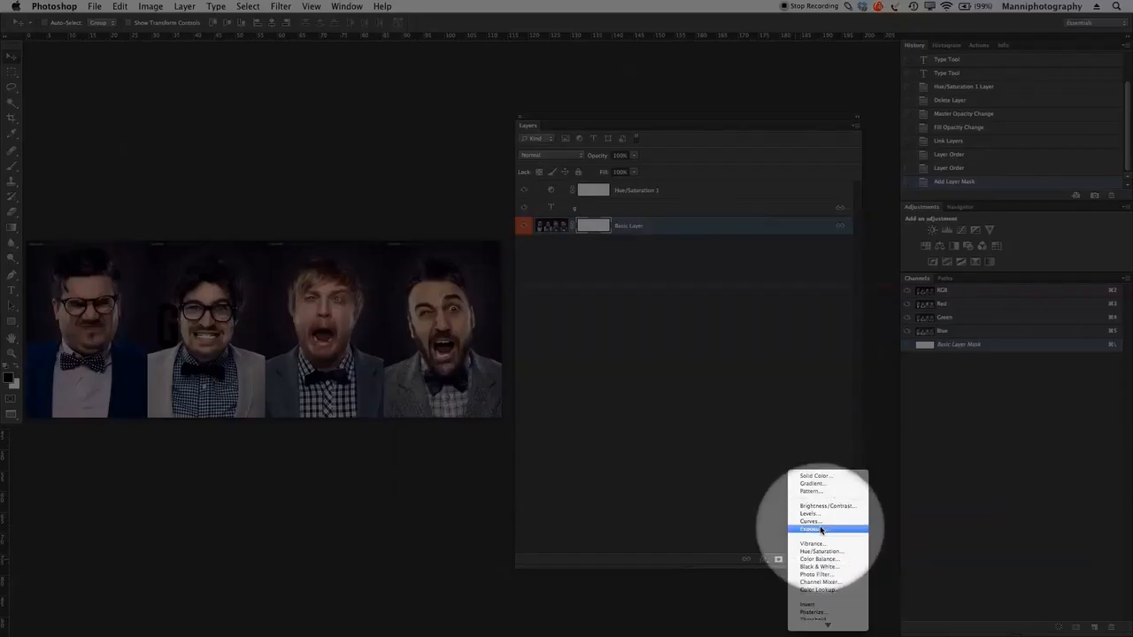
{"action": "left_click", "coordinate": [819, 507]}
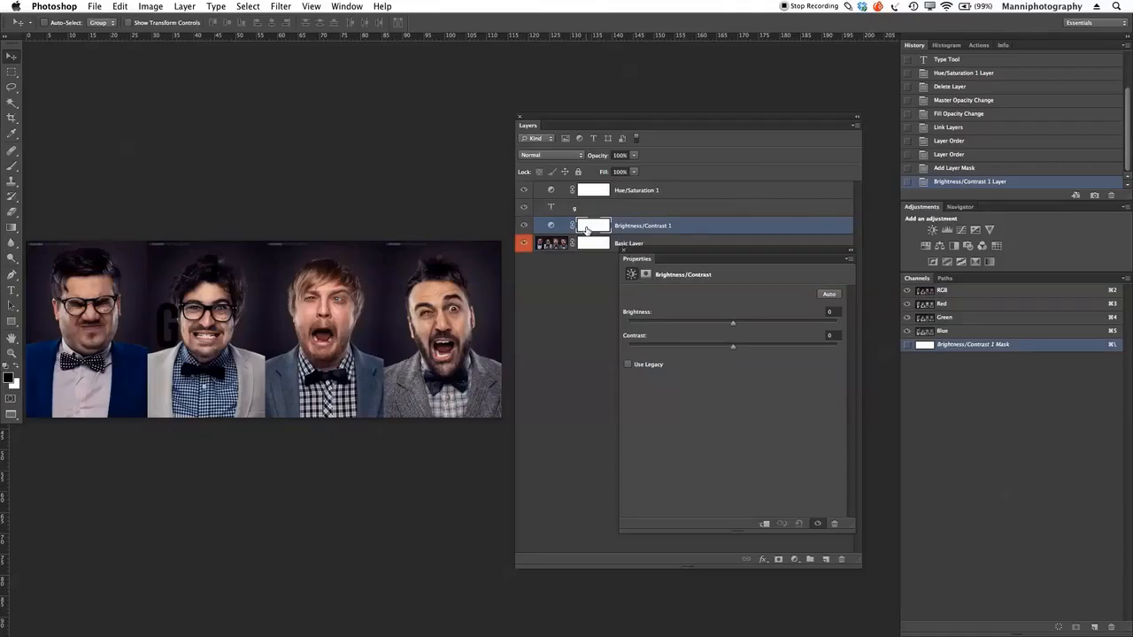
{"action": "left_click", "coordinate": [624, 251]}
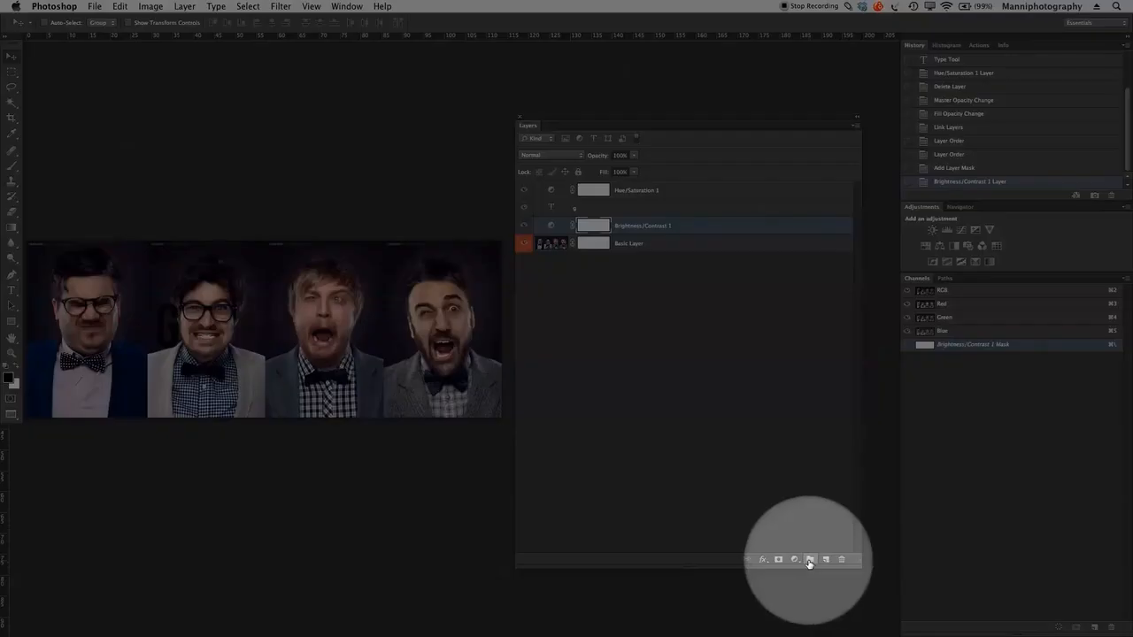
Step: Create a new layer group and move the Brightness/Contrast adjustment layer and Basic Layer into it
{"action": "left_click", "coordinate": [809, 562]}
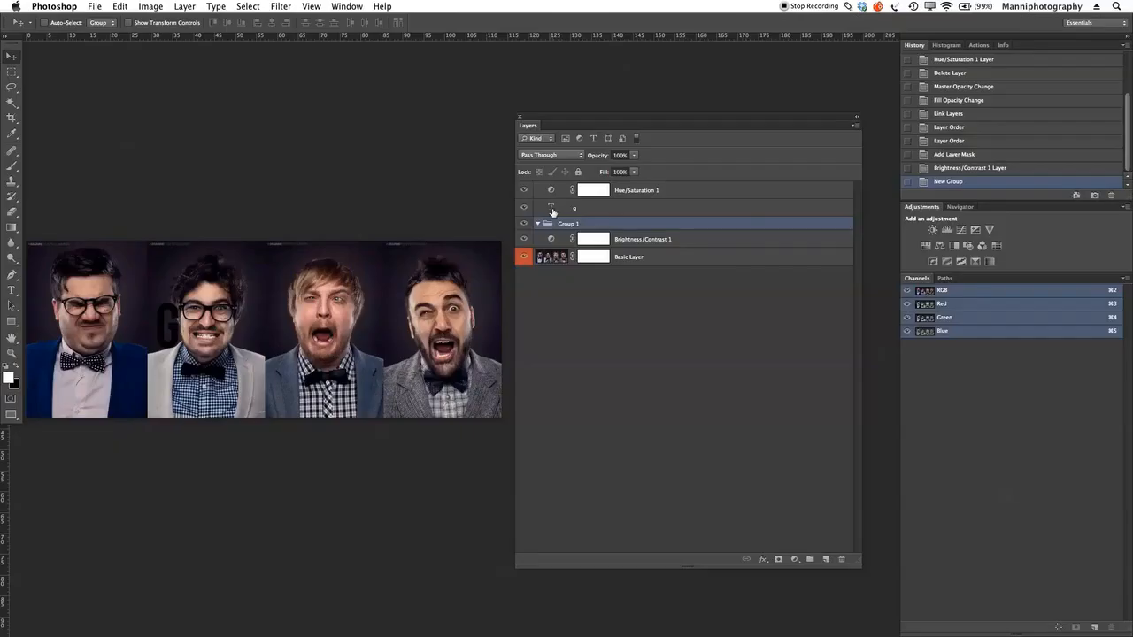
{"action": "left_click_drag", "start_coordinate": [685, 242], "coordinate": [563, 226]}
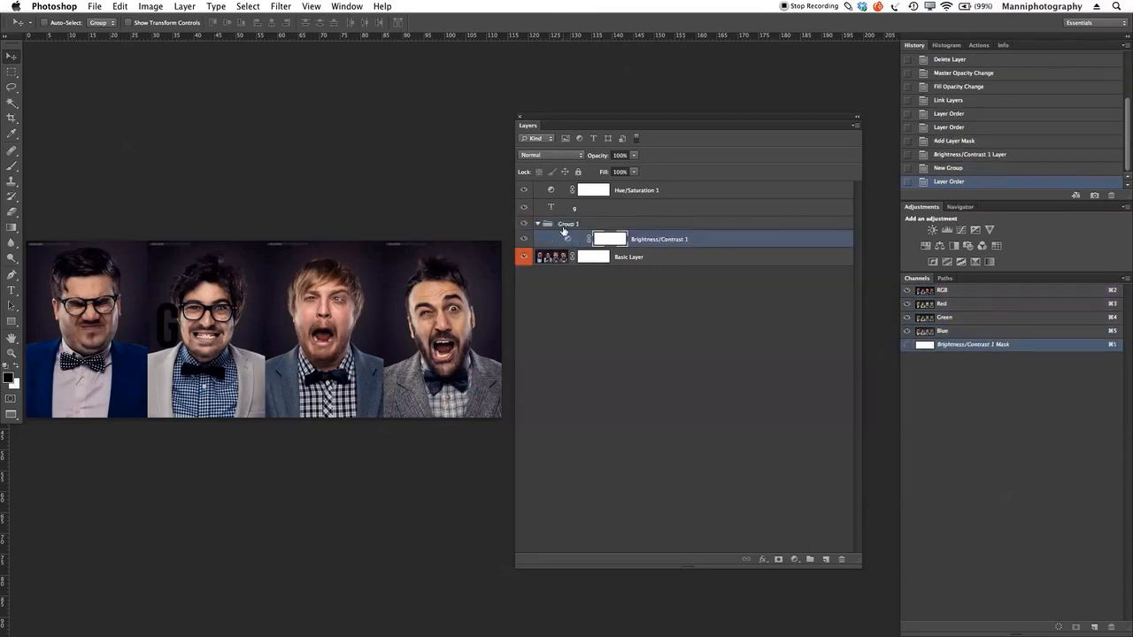
{"action": "left_click", "coordinate": [537, 224]}
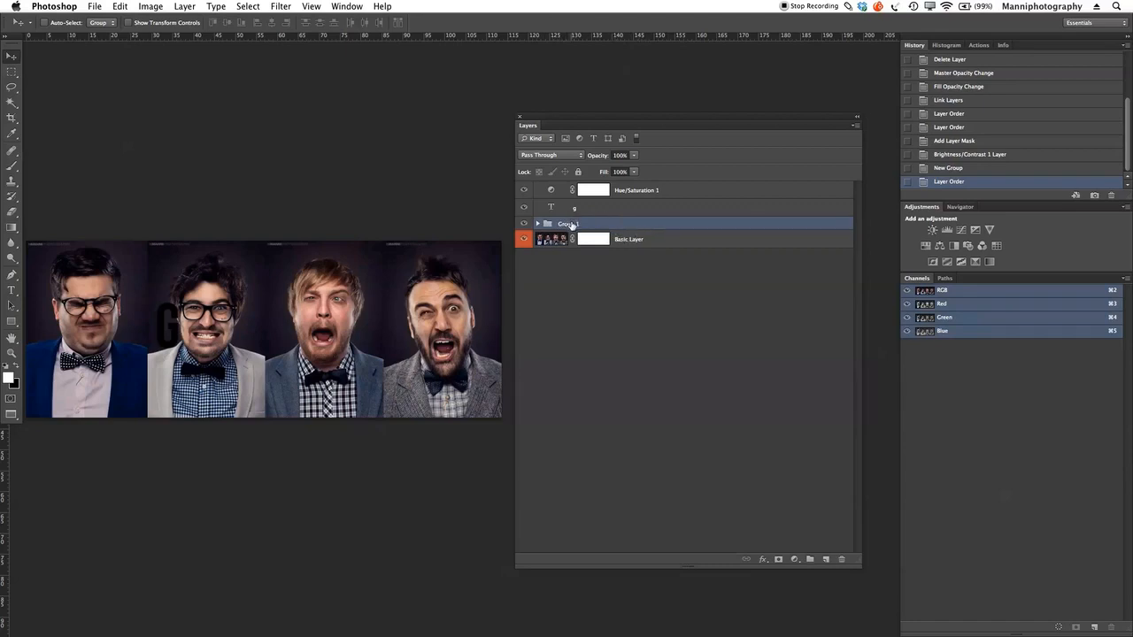
{"action": "left_click_drag", "start_coordinate": [634, 240], "coordinate": [627, 226]}
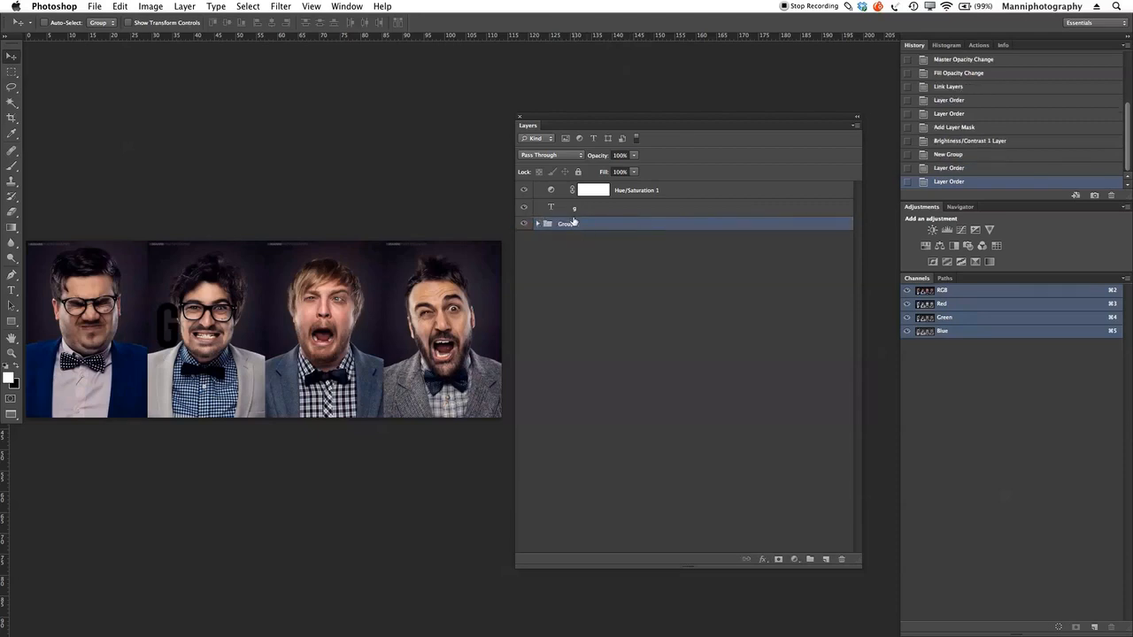
Step: Rename the layer group as Group1 and add a new empty layer at the top of the layer stack
{"action": "double_click", "coordinate": [575, 225]}
{"action": "type", "text": "g"}
{"action": "left_click", "coordinate": [605, 303]}
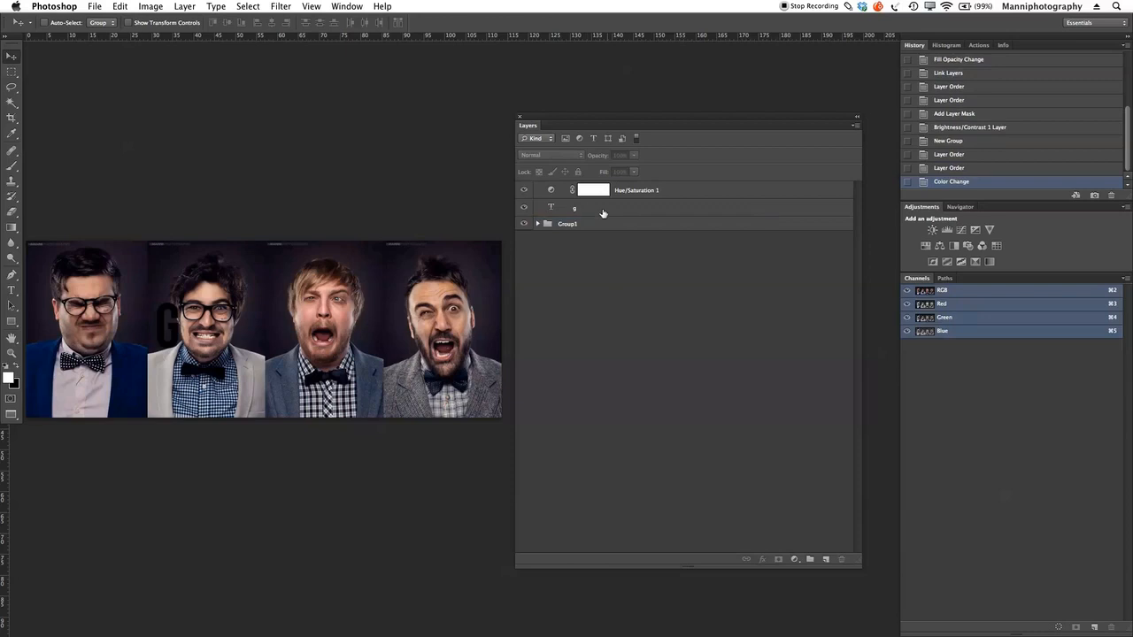
{"action": "left_click", "coordinate": [825, 560]}
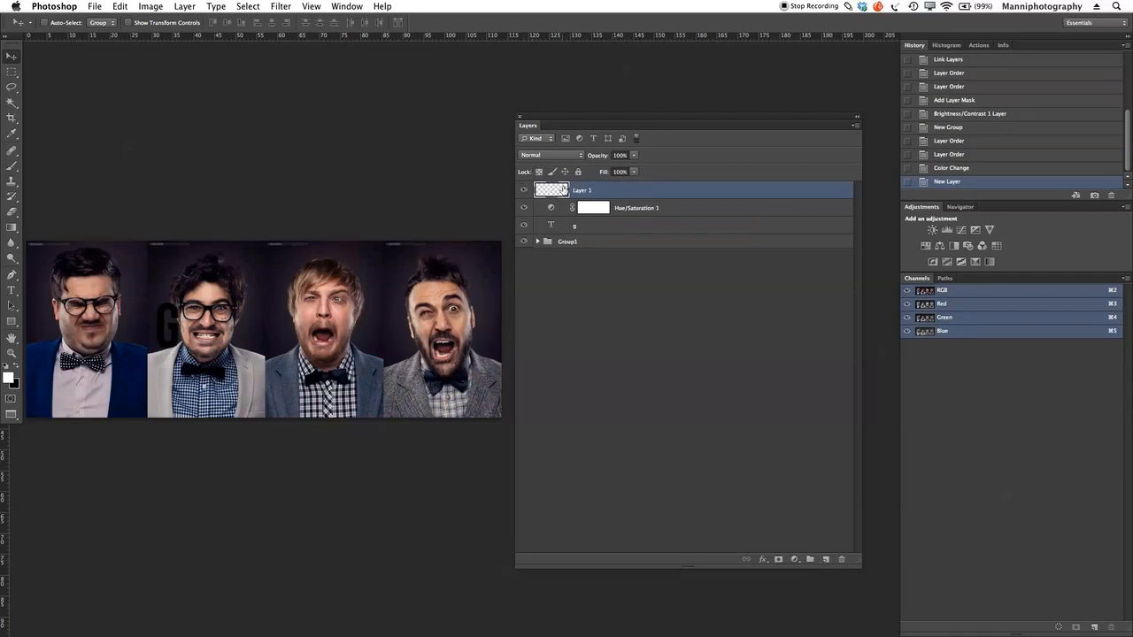
Step: Duplicate Basic Layer inside Group1 and move the copy out to the top of the layer stack
{"action": "left_click", "coordinate": [537, 242]}
{"action": "left_click_drag", "start_coordinate": [601, 275], "coordinate": [825, 560]}
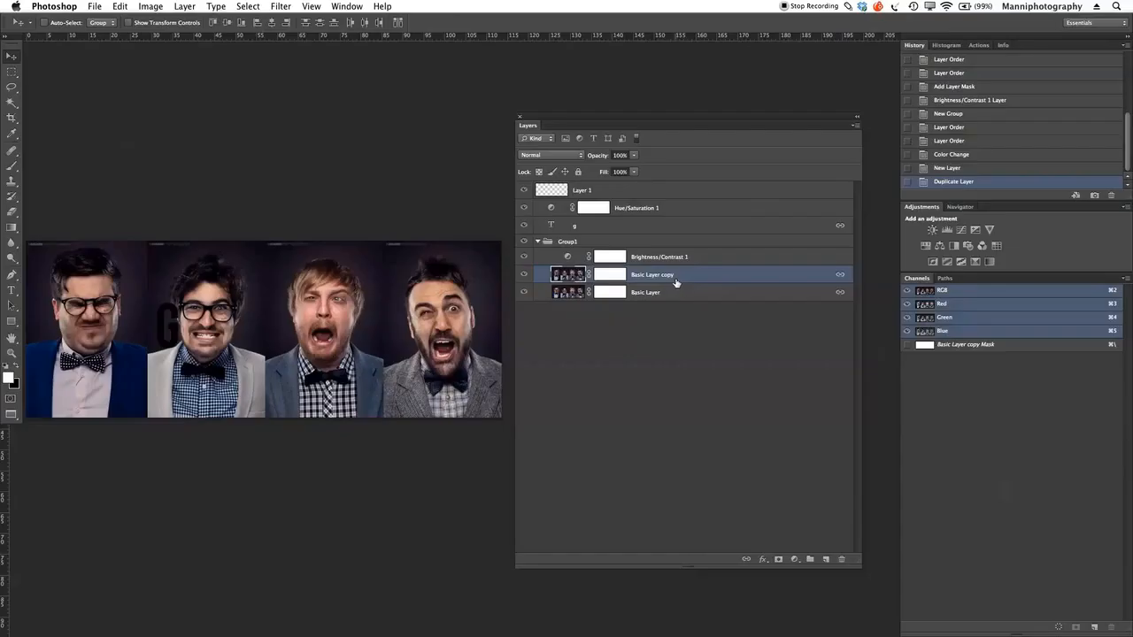
{"action": "left_click_drag", "start_coordinate": [569, 276], "coordinate": [571, 189]}
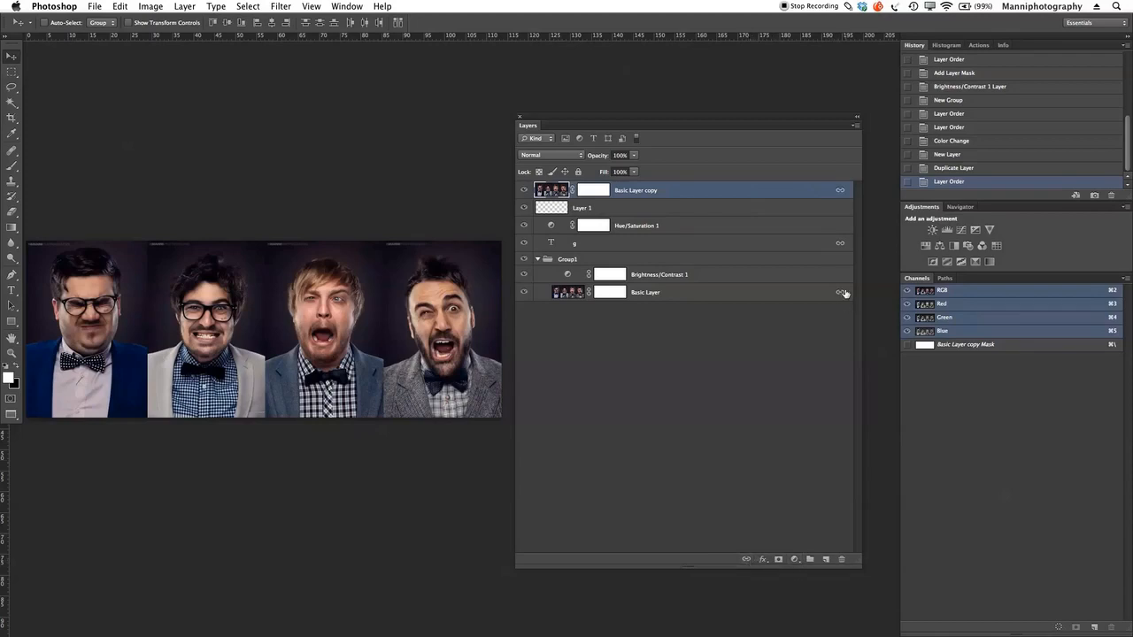
Step: Disable and re-enable the g text layer's link, and unlink g, Basic Layer and Basic Layer copy
{"action": "left_click", "coordinate": [840, 243], "text": "shift"}
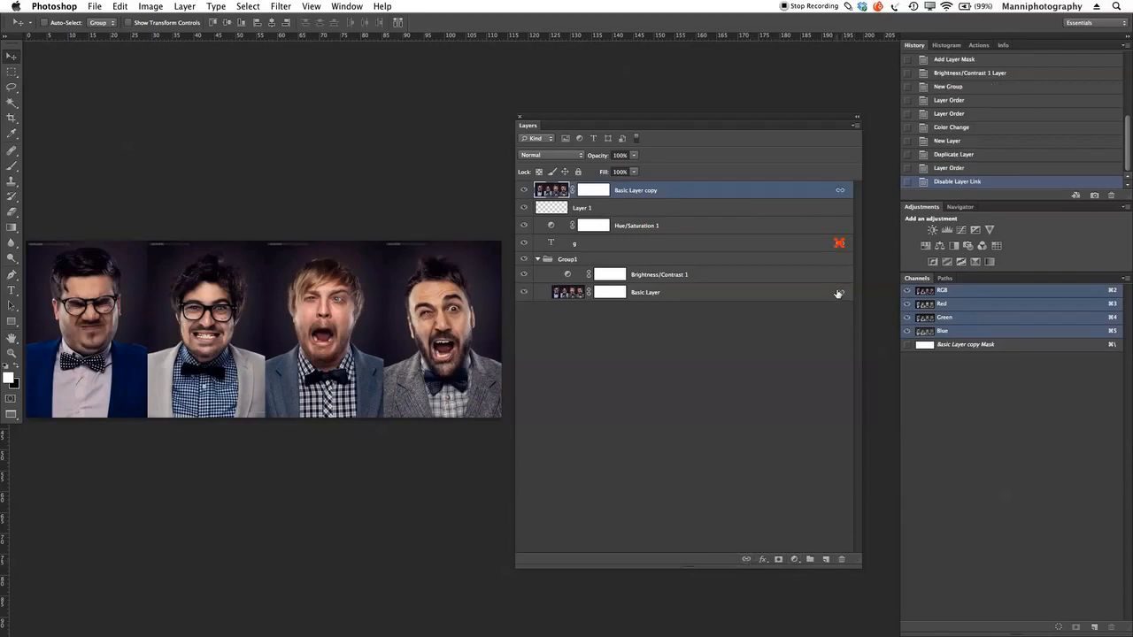
{"action": "left_click", "coordinate": [840, 244], "text": "shift"}
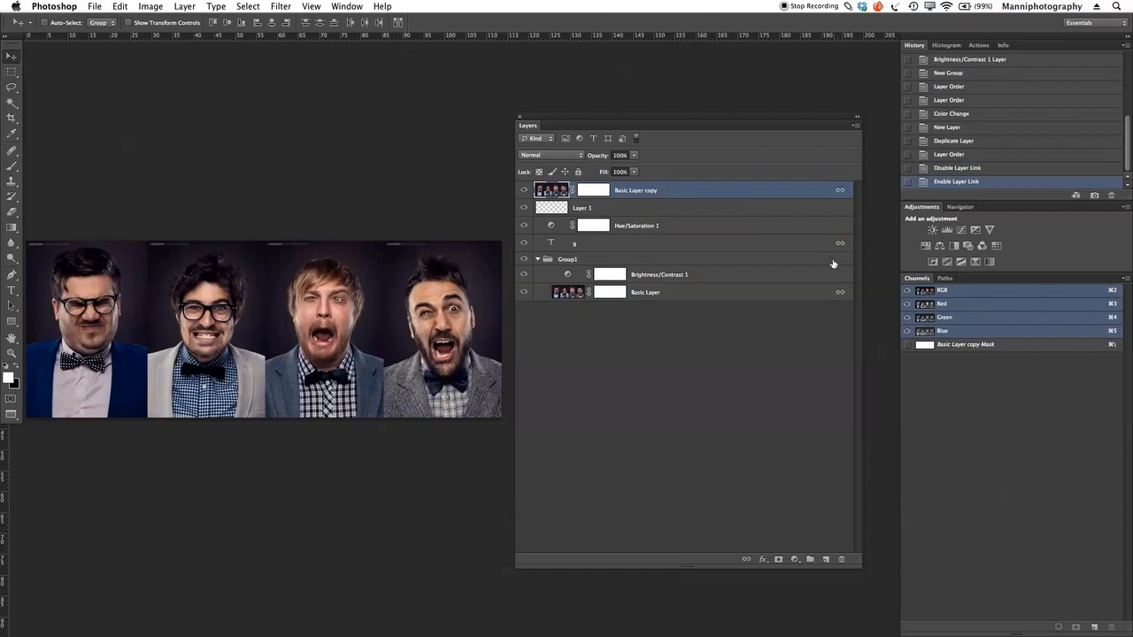
{"action": "left_click", "coordinate": [709, 244], "text": "shift"}
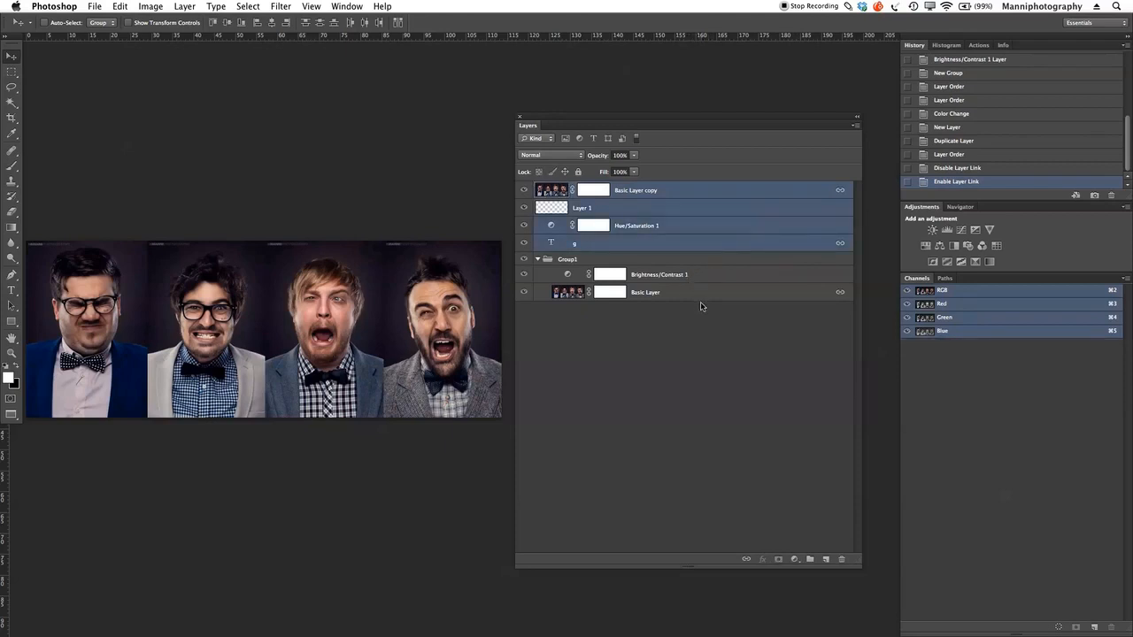
{"action": "left_click", "coordinate": [722, 295]}
{"action": "left_click", "coordinate": [691, 243], "text": "super"}
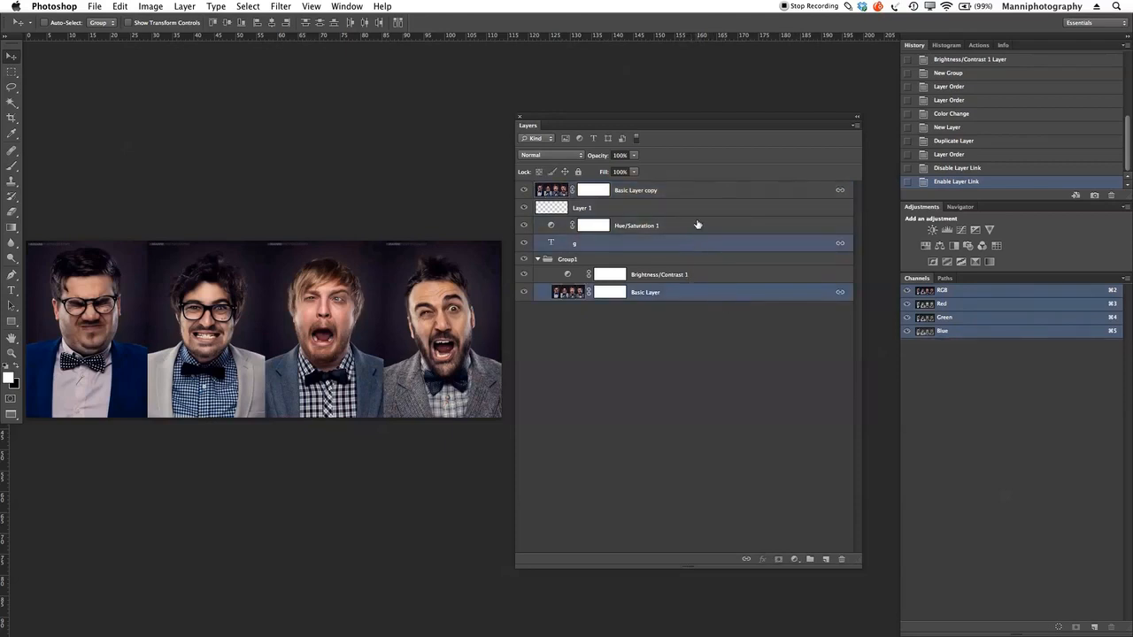
{"action": "left_click", "coordinate": [717, 190], "text": "super"}
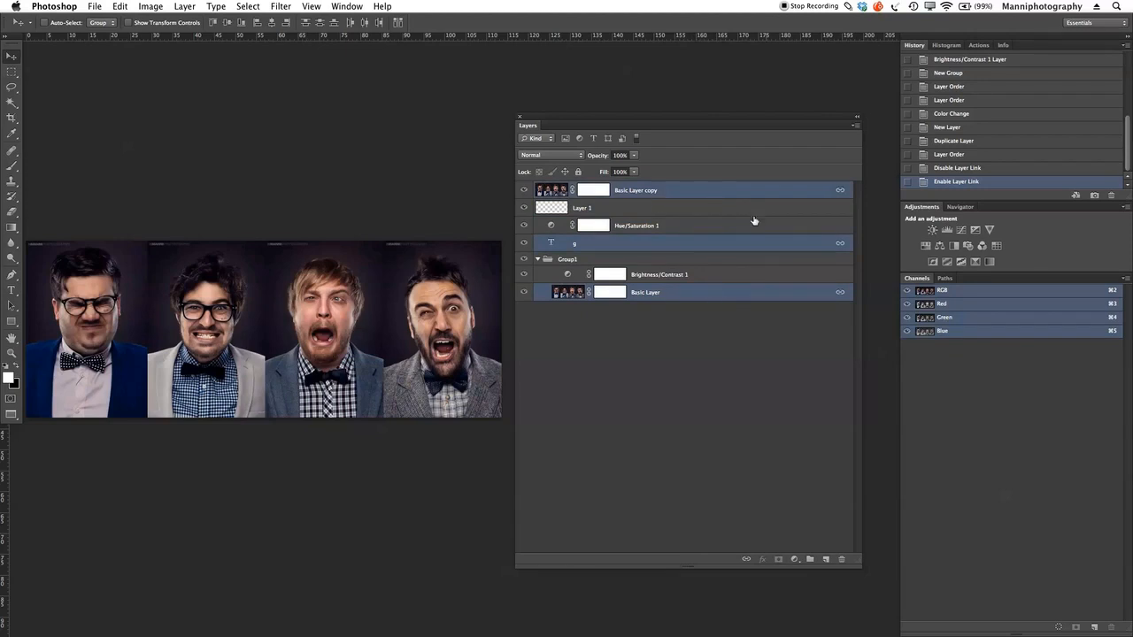
{"action": "left_click", "coordinate": [746, 560]}
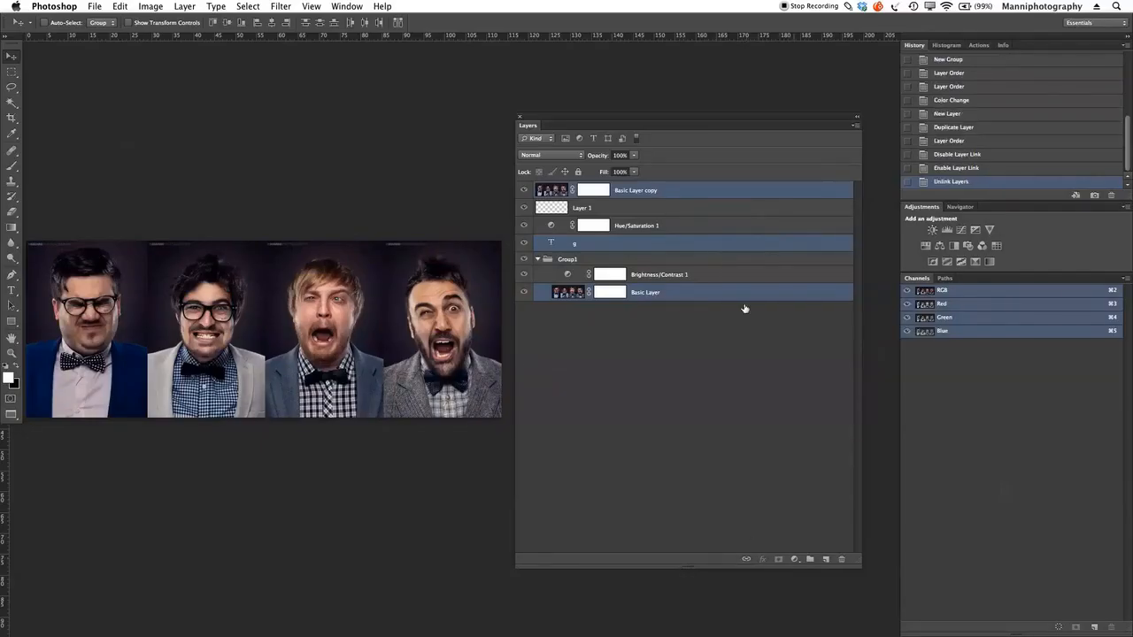
Step: Delete Basic Layer copy and the empty Layer 1 from the layer stack
{"action": "left_click", "coordinate": [715, 355]}
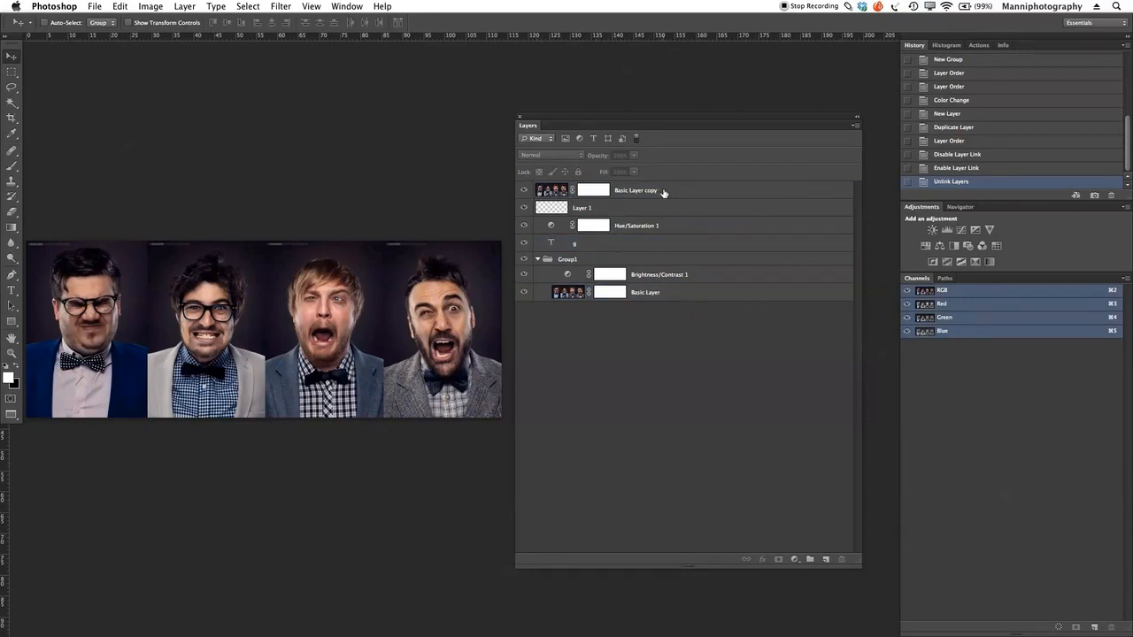
{"action": "left_click", "coordinate": [696, 190]}
{"action": "left_click_drag", "start_coordinate": [610, 194], "coordinate": [841, 559]}
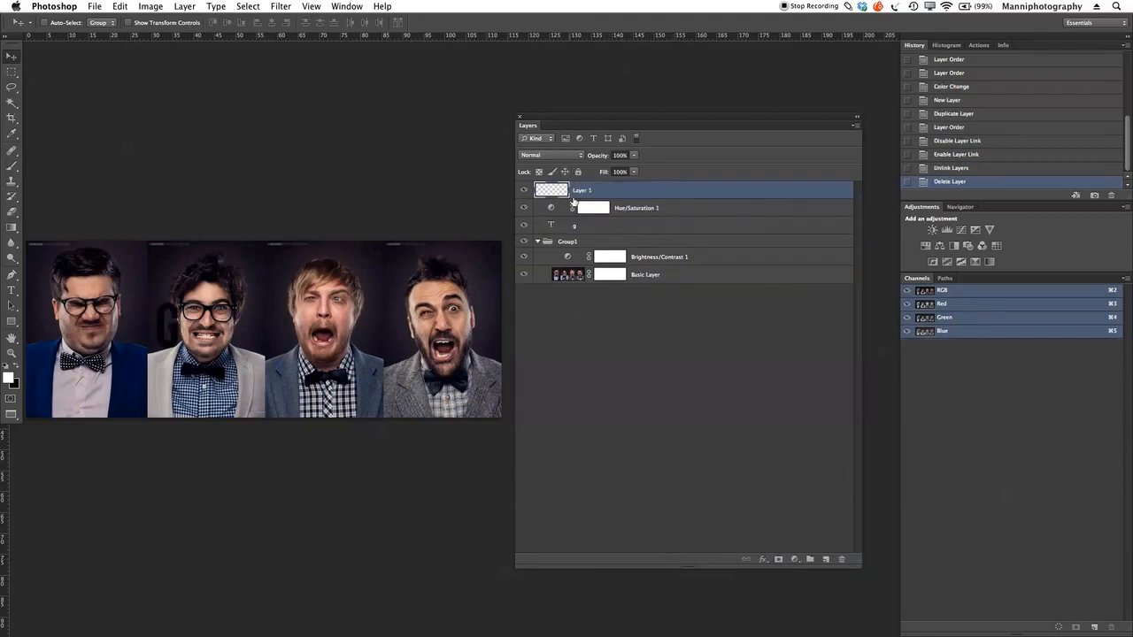
{"action": "left_click_drag", "start_coordinate": [605, 193], "coordinate": [842, 559]}
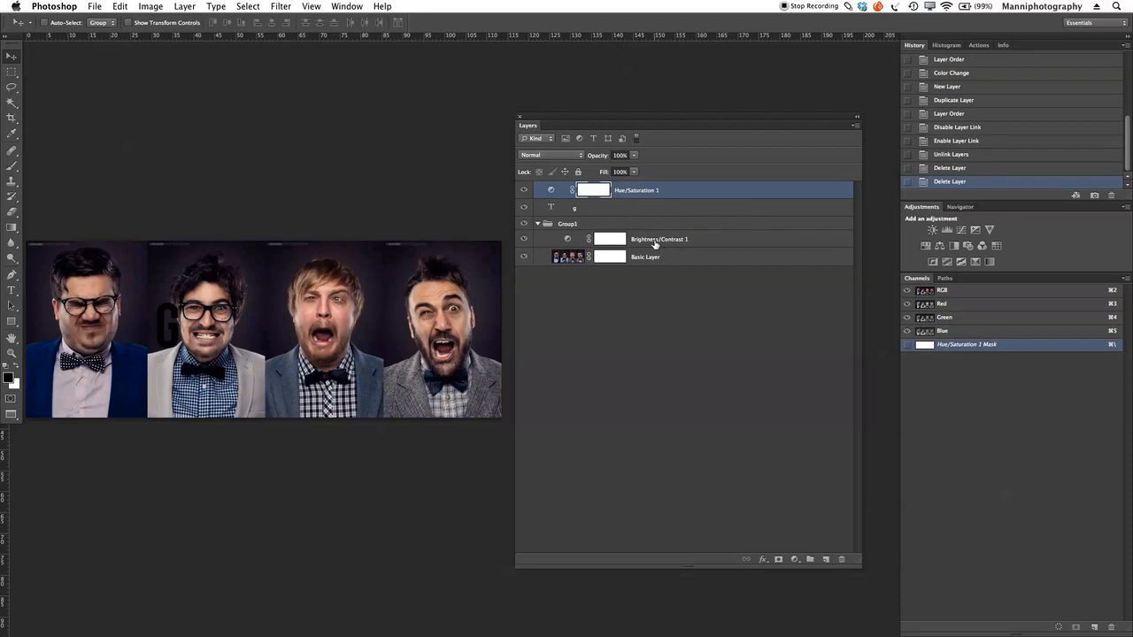
Step: Put the Hue/Saturation adjustment layer and the g text layer into a new group, expanding and collapsing it to check its contents
{"action": "left_click", "coordinate": [611, 208], "text": "shift"}
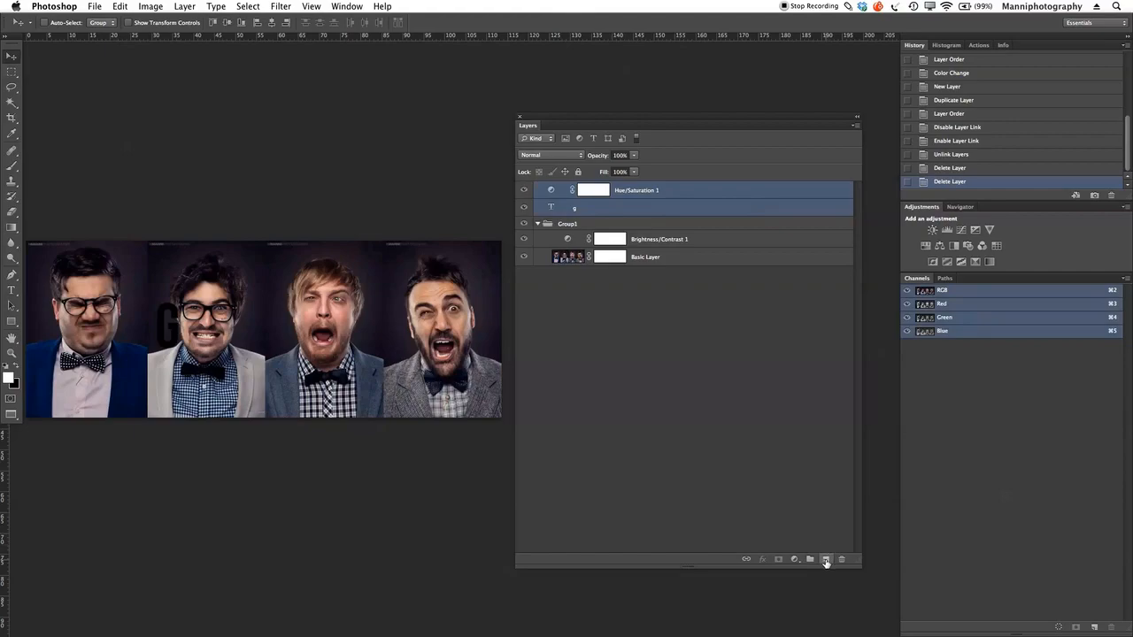
{"action": "left_click_drag", "start_coordinate": [825, 562], "coordinate": [809, 560]}
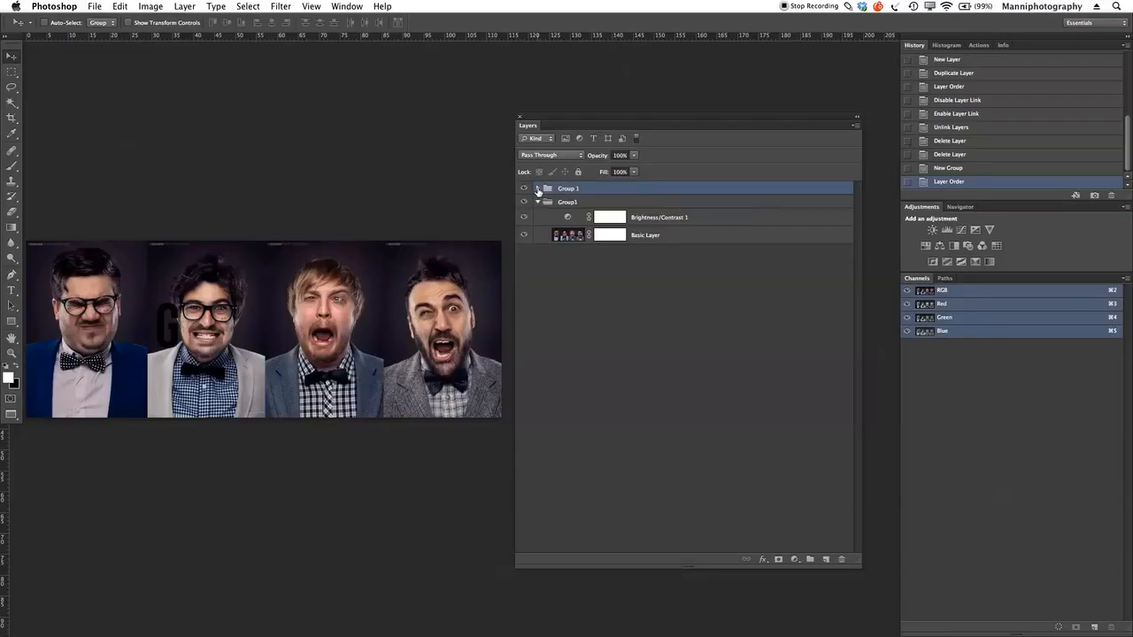
{"action": "left_click", "coordinate": [537, 189]}
{"action": "left_click", "coordinate": [537, 189]}
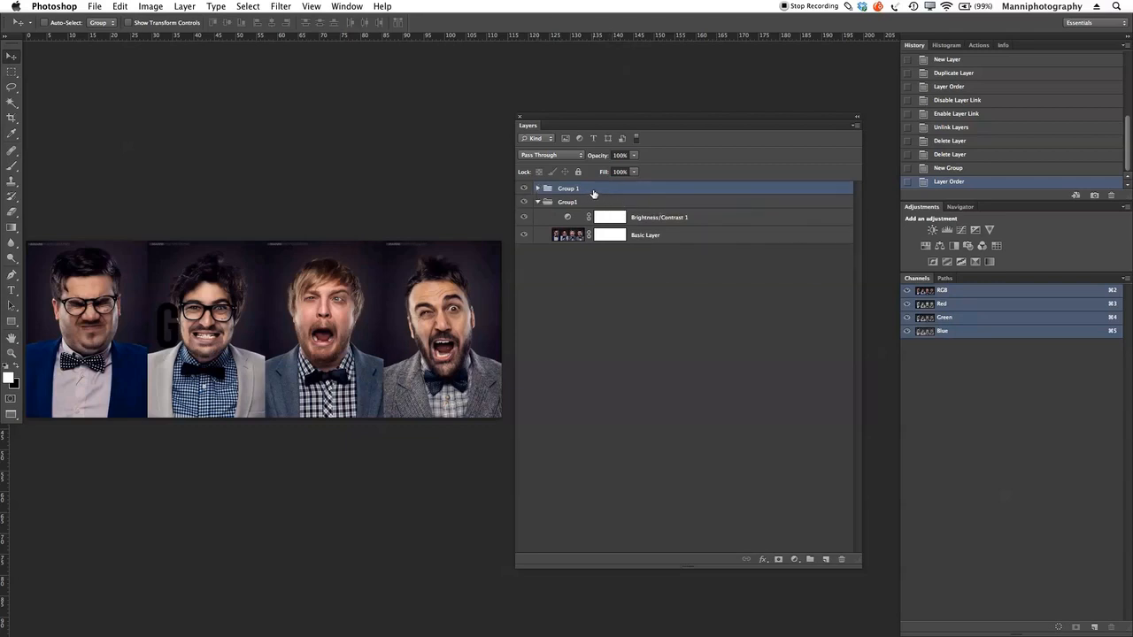